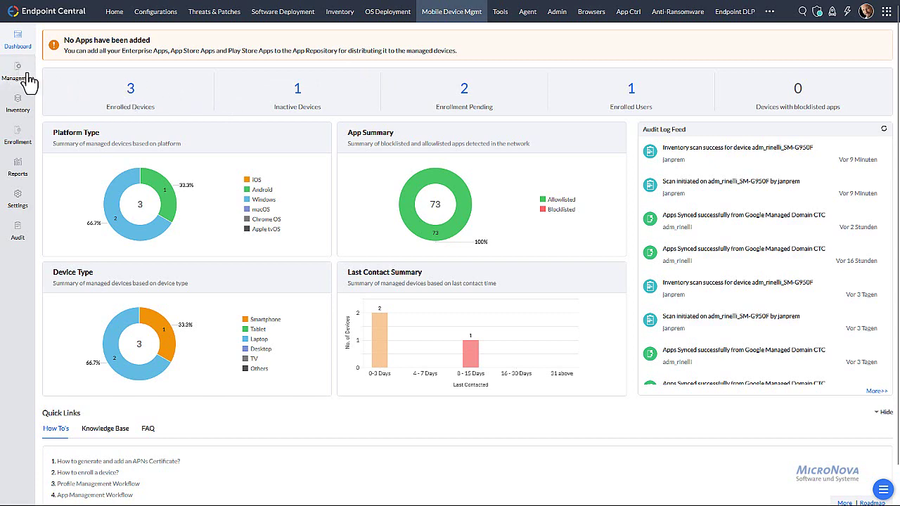
# Step: Check which apps are installed on the Galaxy S8 smartphone in the mobile device inventory
pyautogui.click(18, 103)
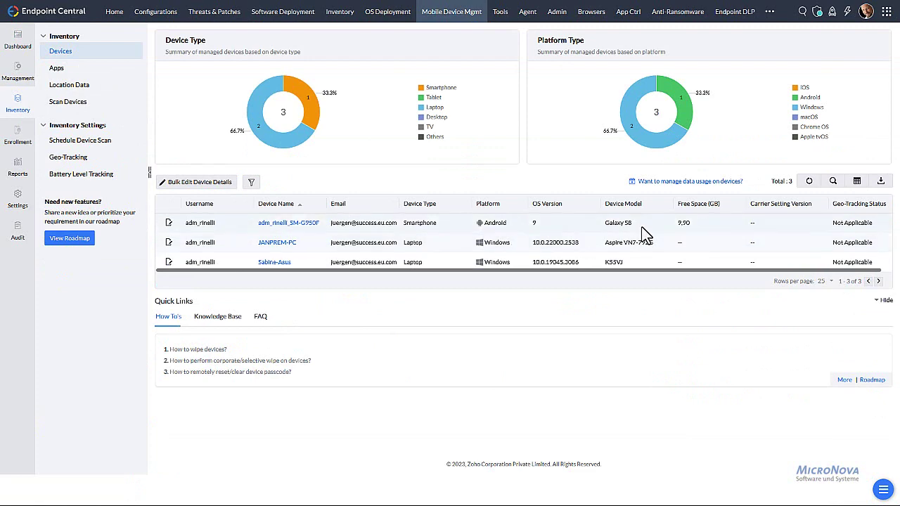
pyautogui.click(297, 231)
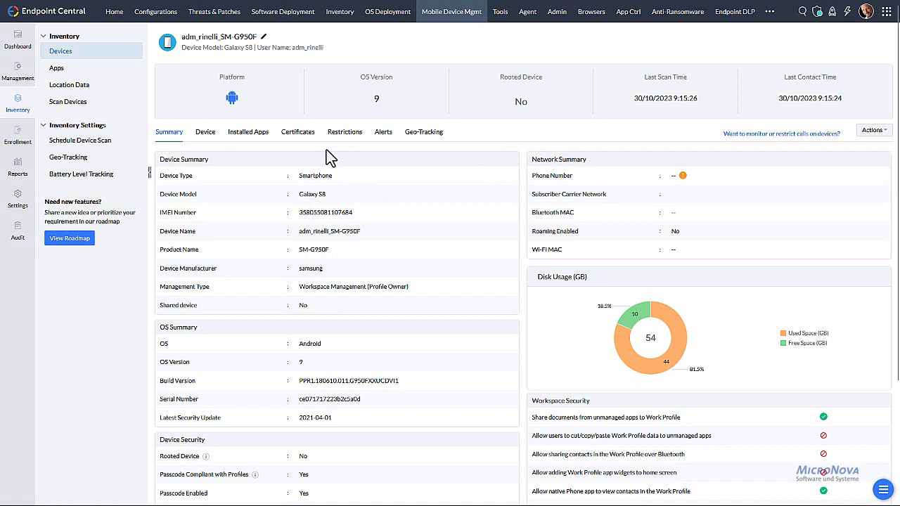
pyautogui.click(253, 137)
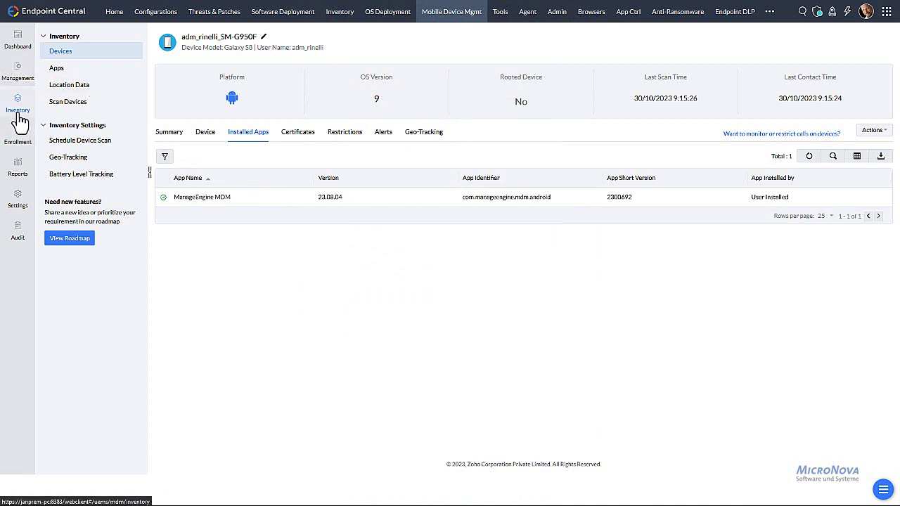
# Step: Start adding a Play Store app to the App Repository in mobile device management
pyautogui.click(19, 79)
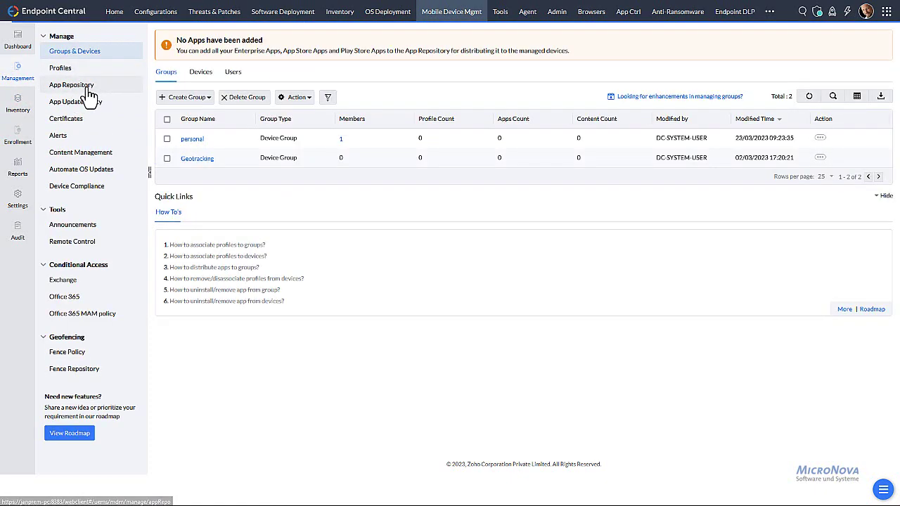
pyautogui.click(89, 90)
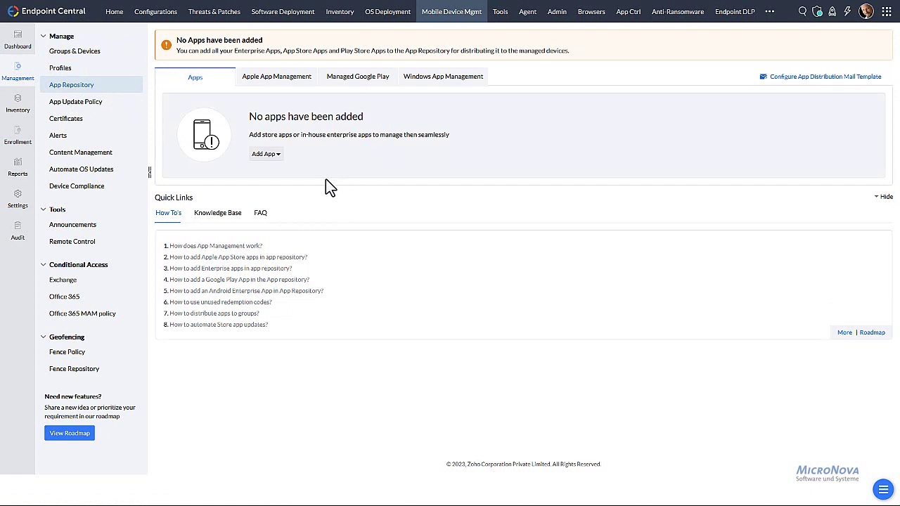
pyautogui.click(280, 160)
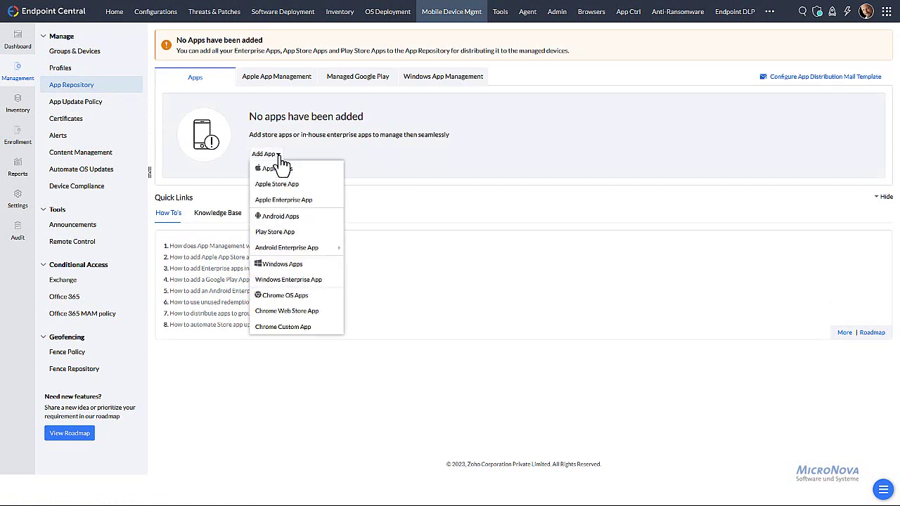
pyautogui.click(278, 232)
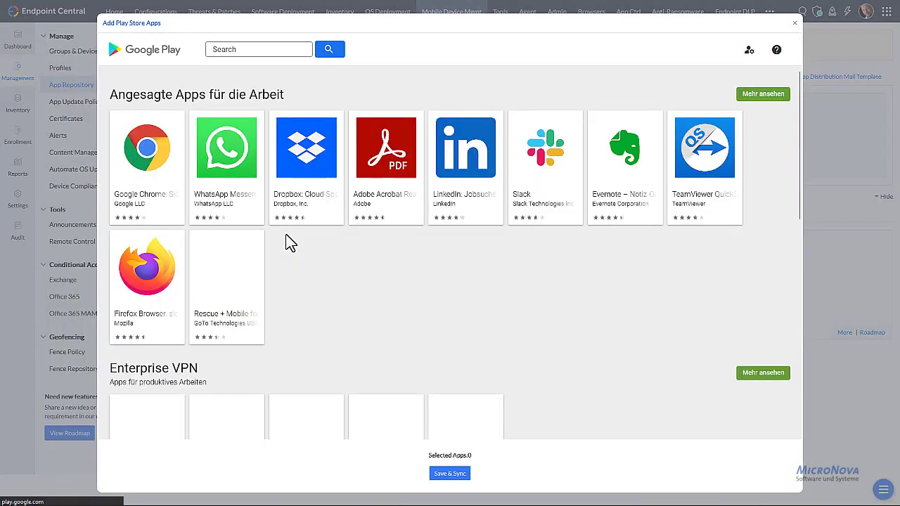
# Step: Search Google Play for "ginlo business" and review the description, ratings and preview images of ginlo Business Messenger
pyautogui.click(262, 50)
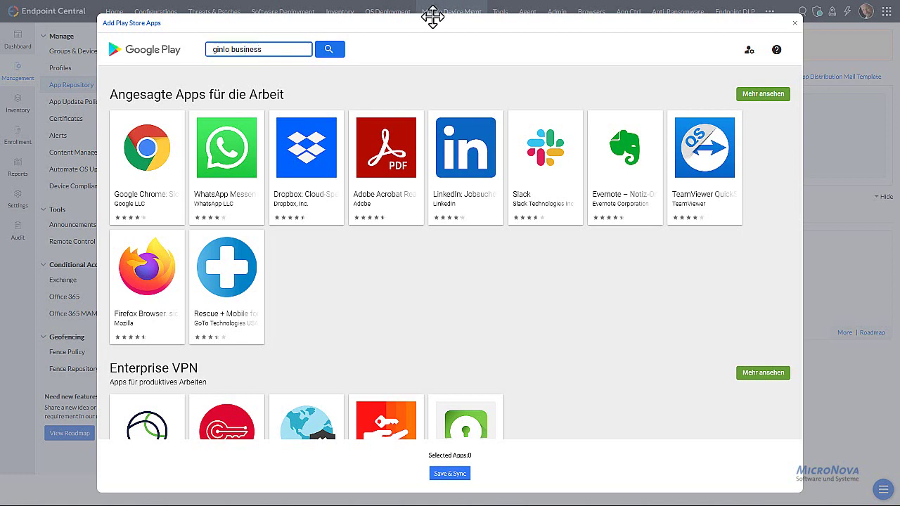
pyautogui.click(336, 52)
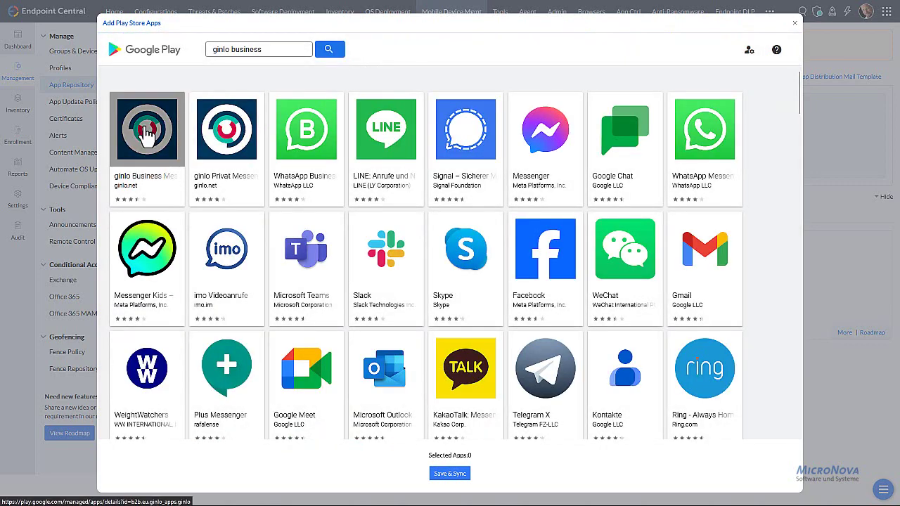
pyautogui.click(152, 148)
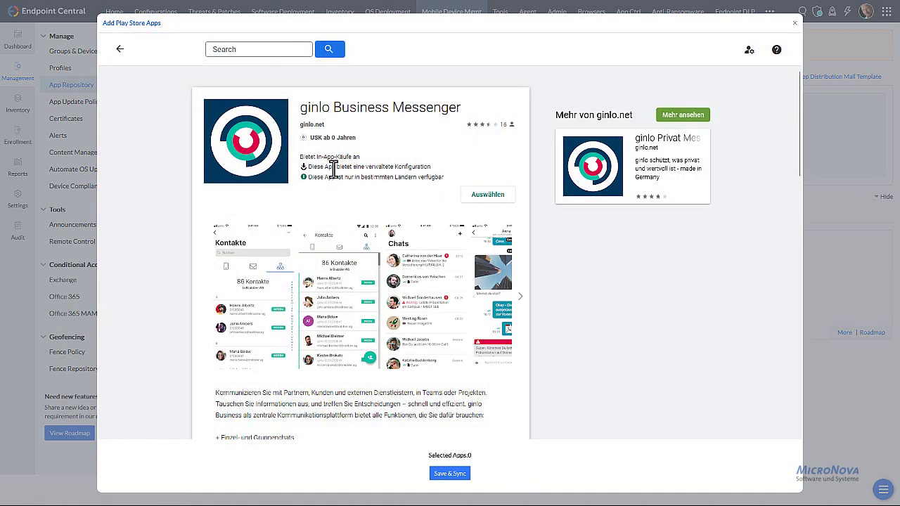
pyautogui.scroll(-2, 290, 260)
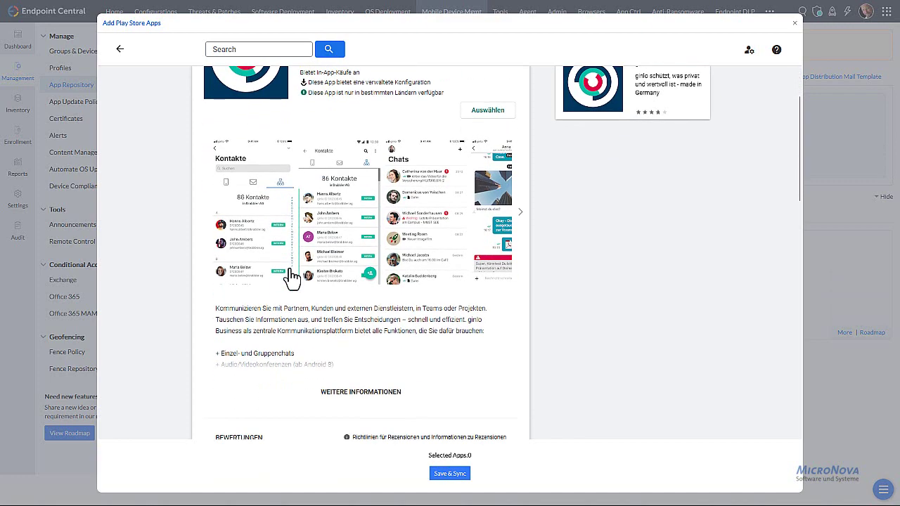
pyautogui.scroll(-2, 390, 289)
pyautogui.scroll(-2, 393, 294)
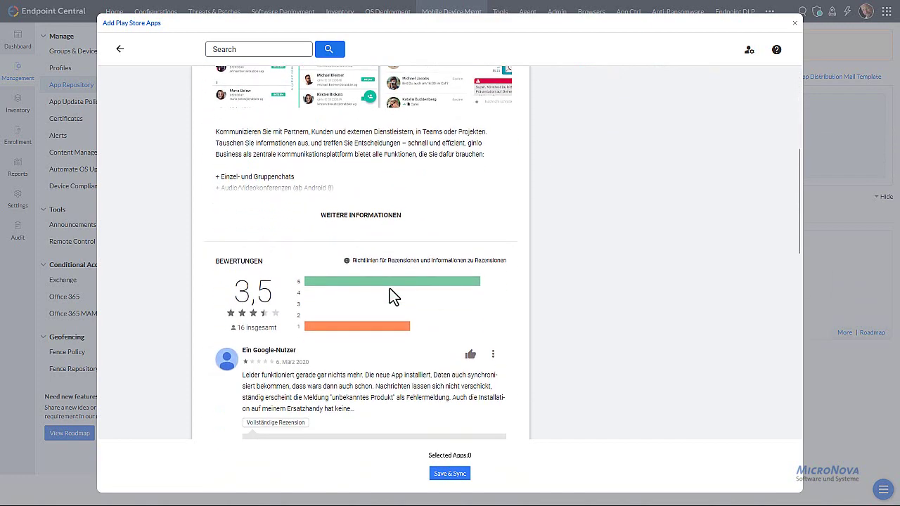
pyautogui.scroll(4, 391, 291)
pyautogui.scroll(2, 390, 289)
pyautogui.click(520, 297)
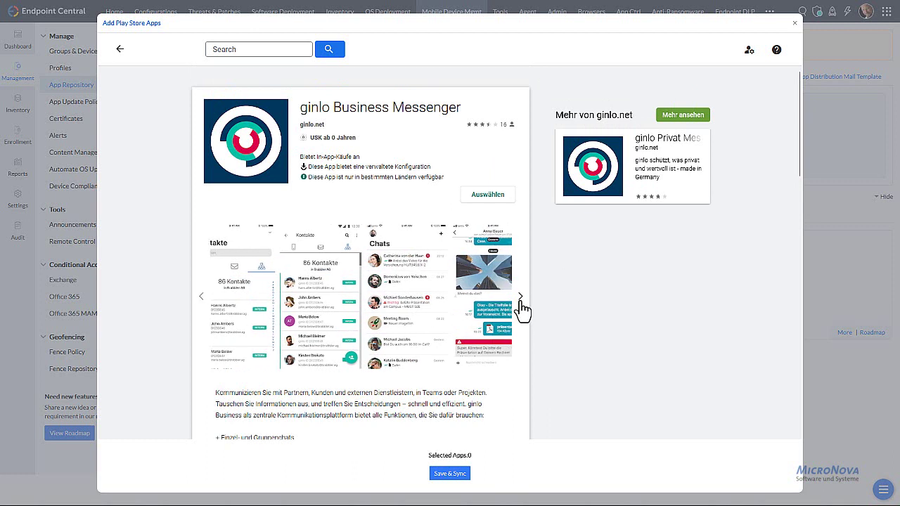
# Step: Select ginlo Business Messenger, save and sync it, and reload the App Repository list
pyautogui.click(482, 196)
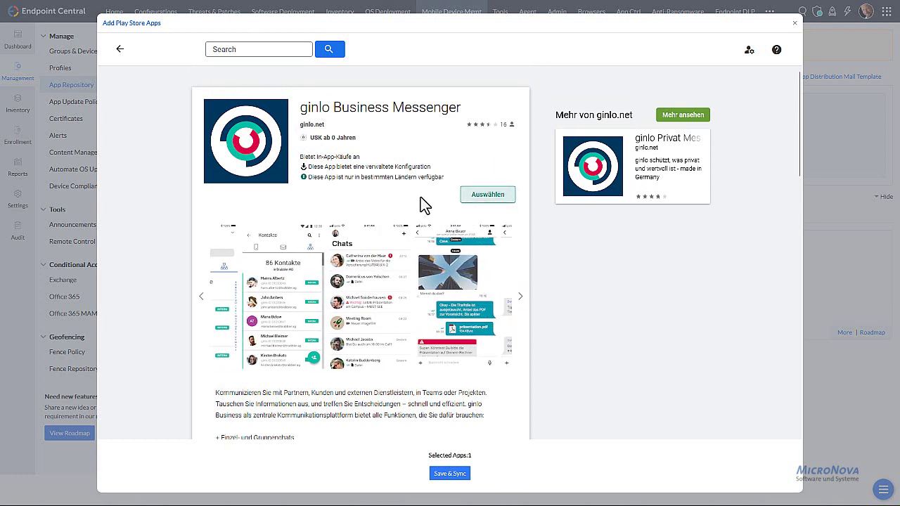
pyautogui.click(452, 475)
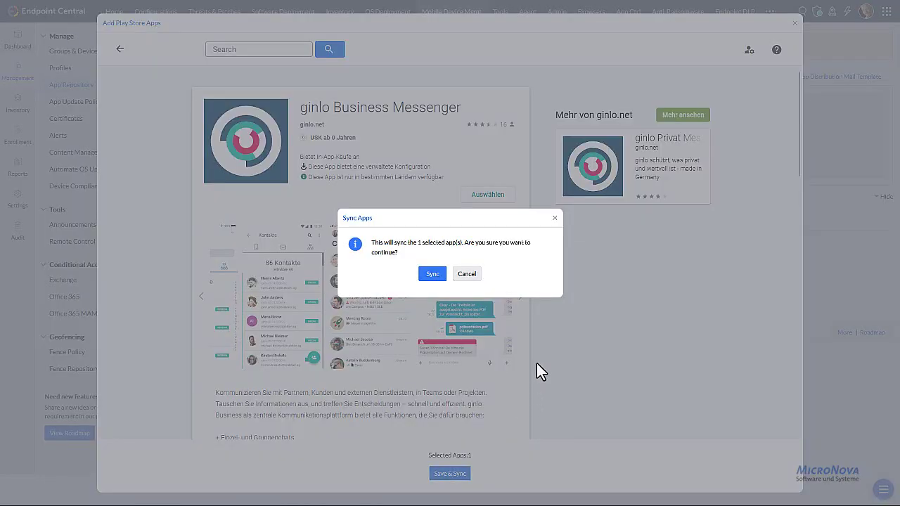
pyautogui.click(433, 274)
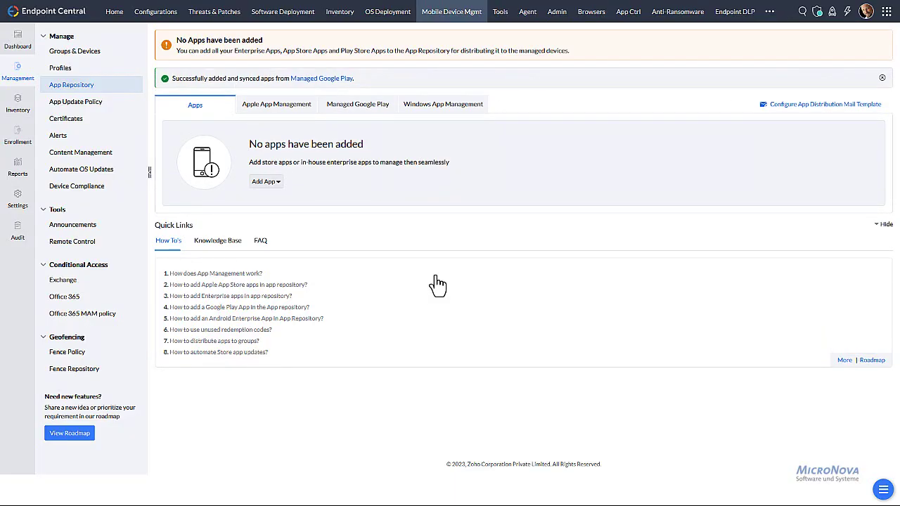
pyautogui.click(76, 87)
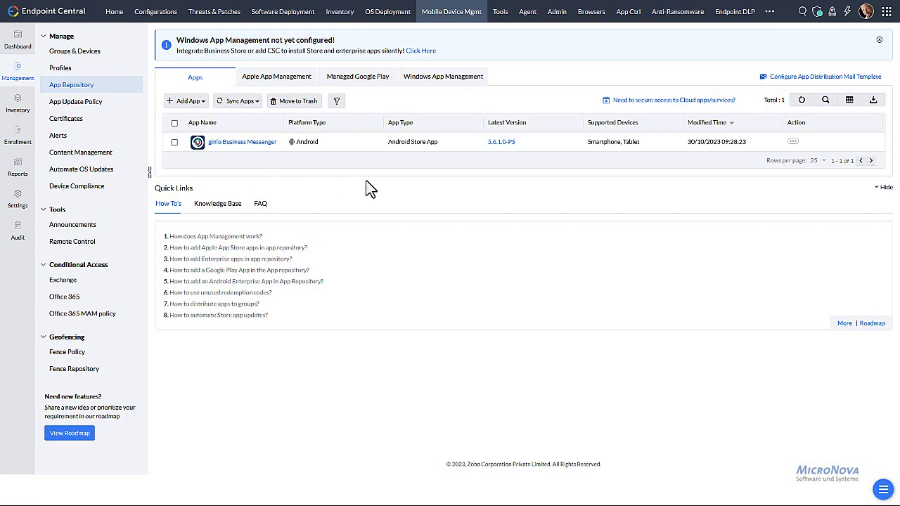
# Step: Examine the details, managed configurations and permissions of ginlo Business Messenger in the App Repository
pyautogui.click(250, 150)
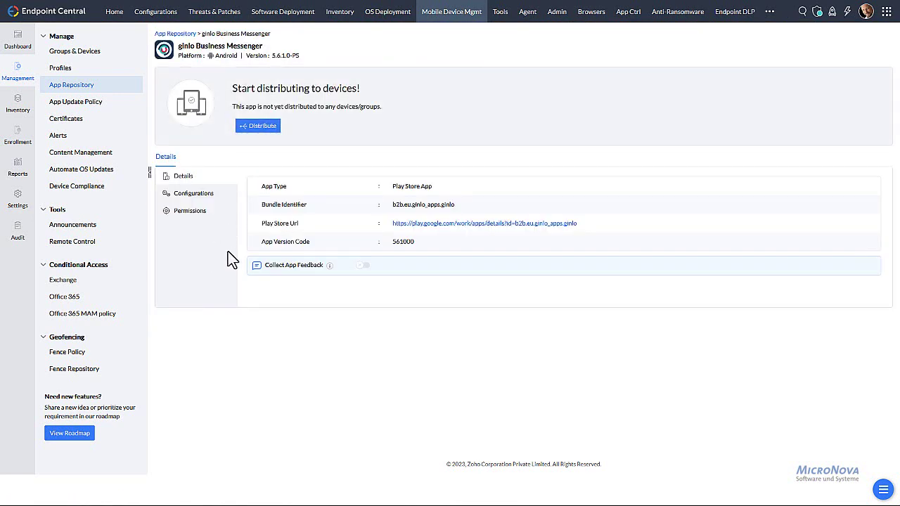
pyautogui.click(207, 199)
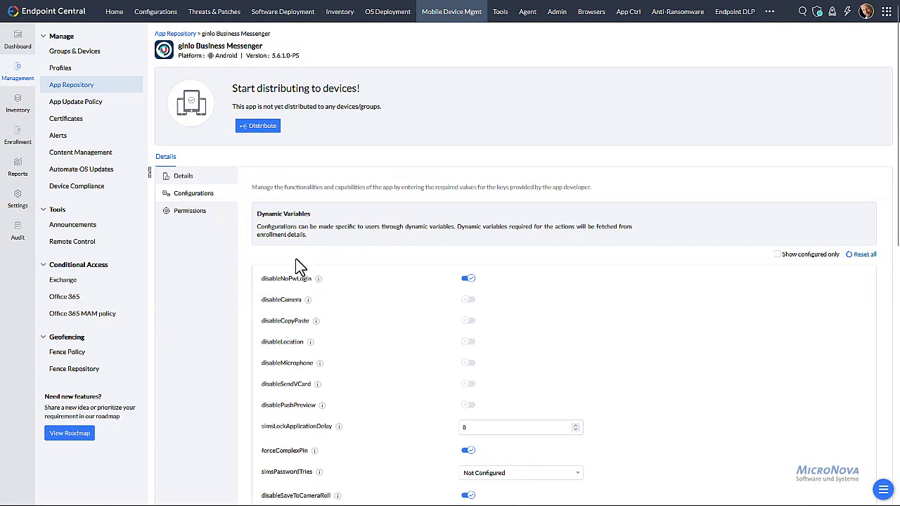
pyautogui.scroll(-5, 569, 281)
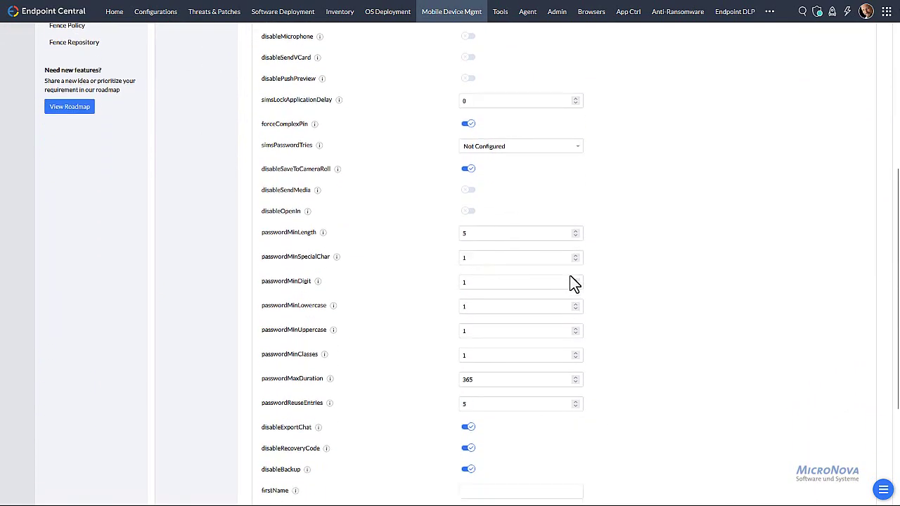
pyautogui.scroll(-2, 570, 274)
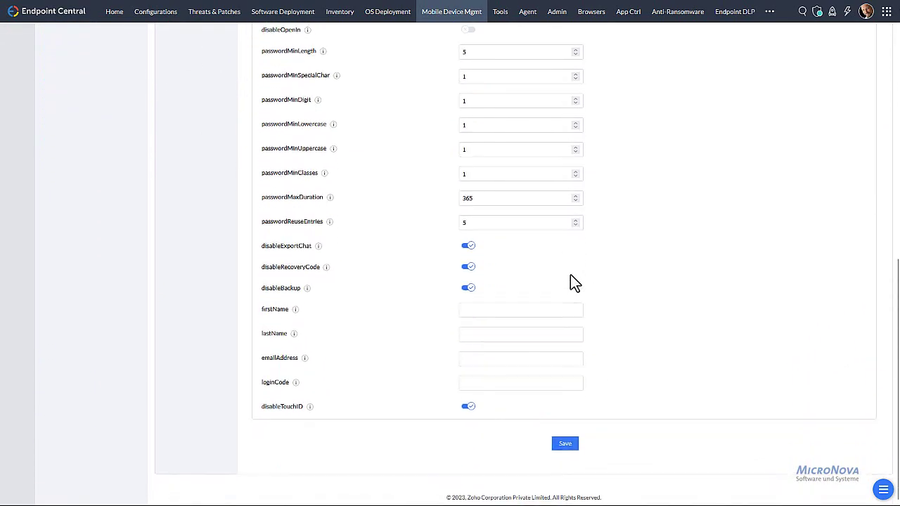
pyautogui.scroll(5, 570, 274)
pyautogui.scroll(3, 570, 271)
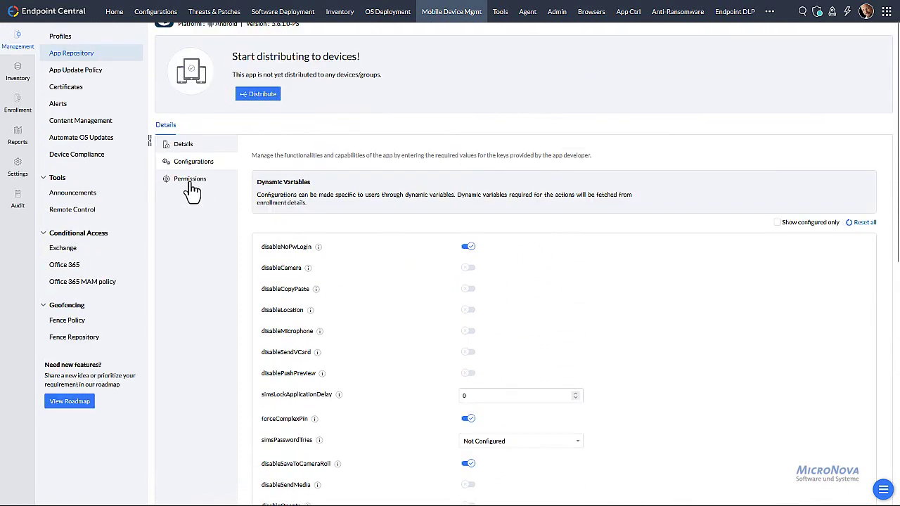
pyautogui.click(191, 182)
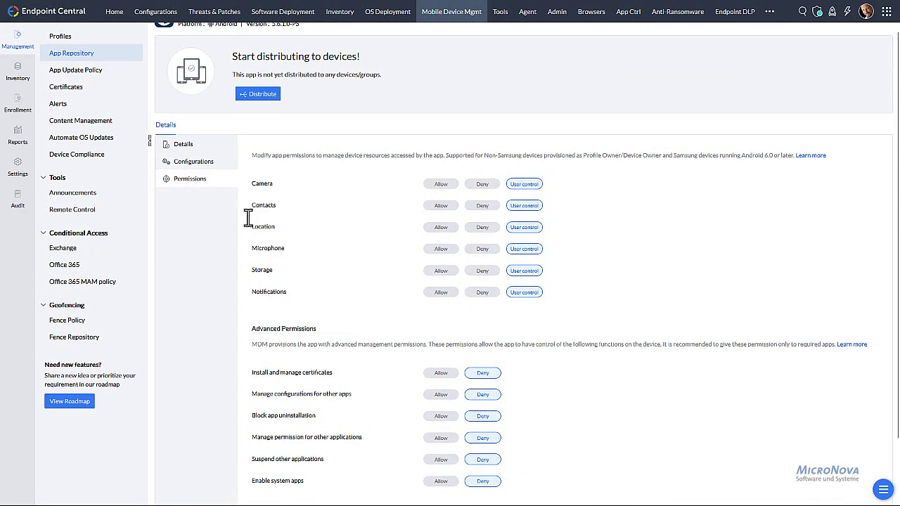
pyautogui.click(183, 145)
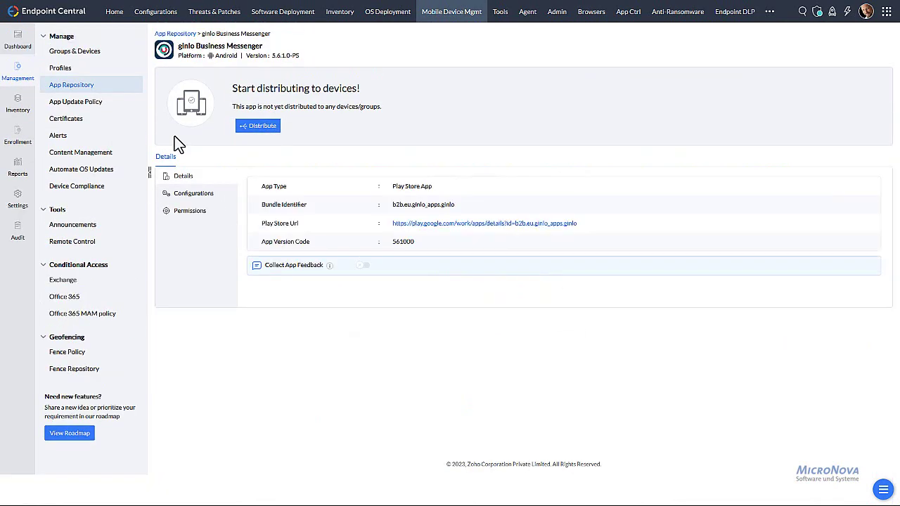
pyautogui.click(84, 90)
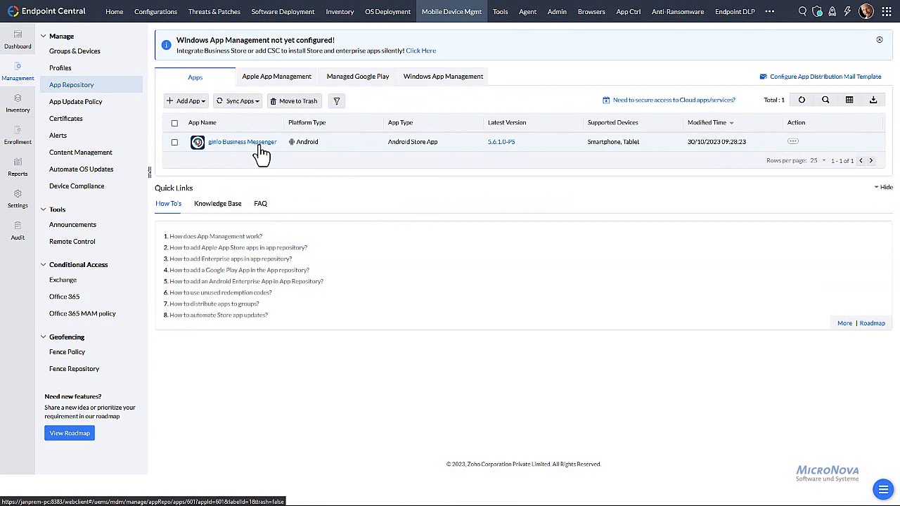
pyautogui.click(260, 146)
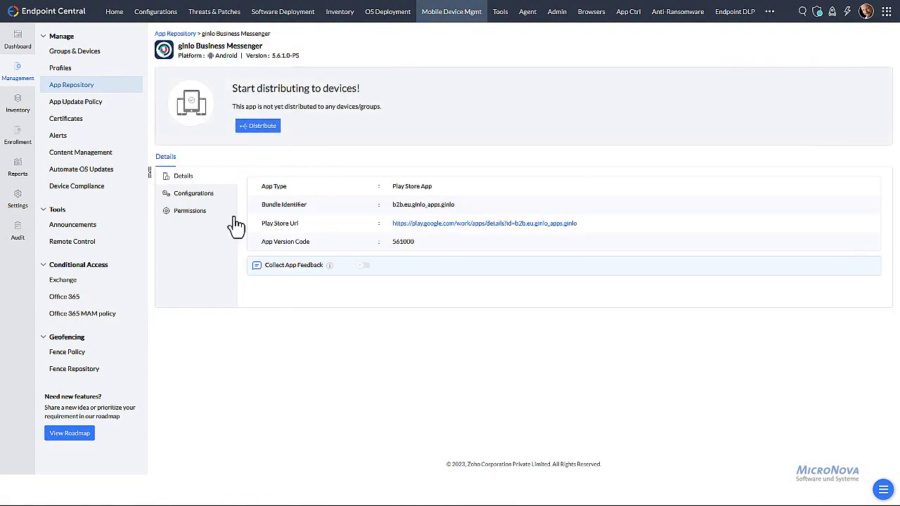
pyautogui.click(261, 128)
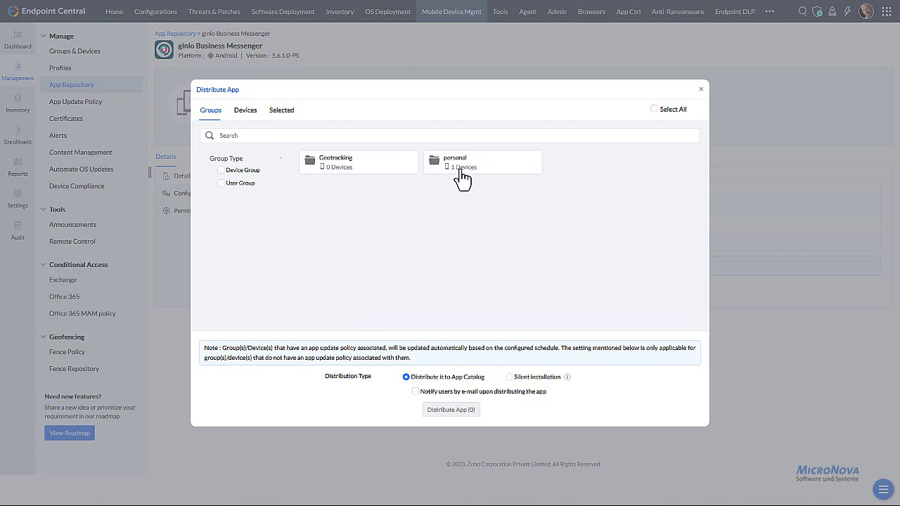
pyautogui.click(246, 120)
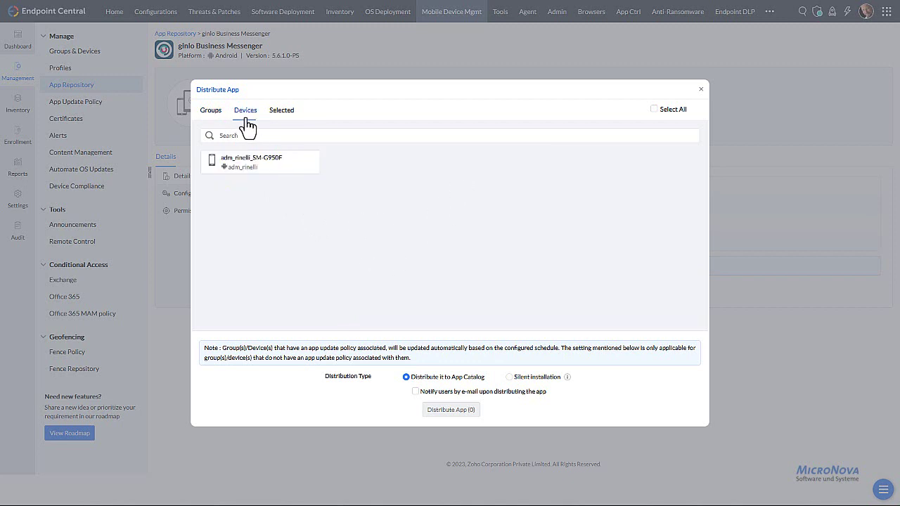
pyautogui.click(211, 113)
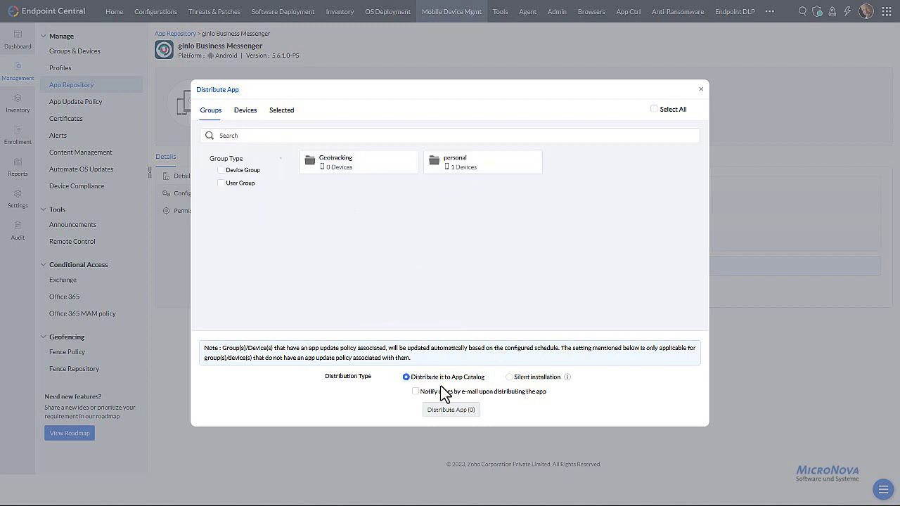
pyautogui.click(509, 377)
pyautogui.click(509, 377)
pyautogui.click(701, 90)
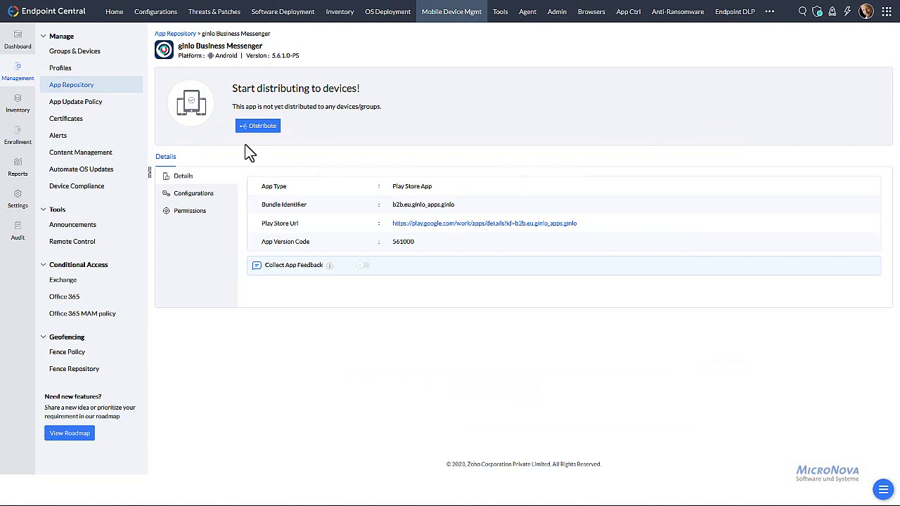
# Step: Preview distributing apps to the personal device group with silent installation, and close the dialog without distributing
pyautogui.click(72, 57)
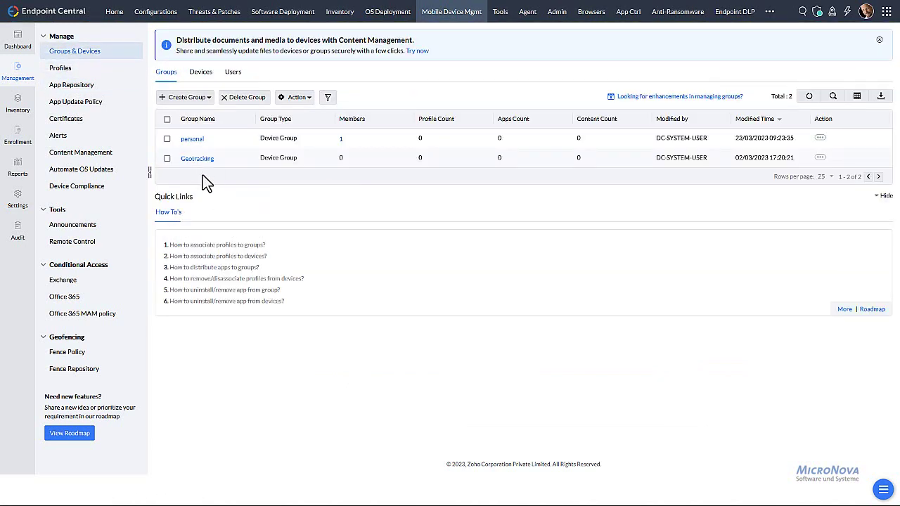
pyautogui.click(194, 141)
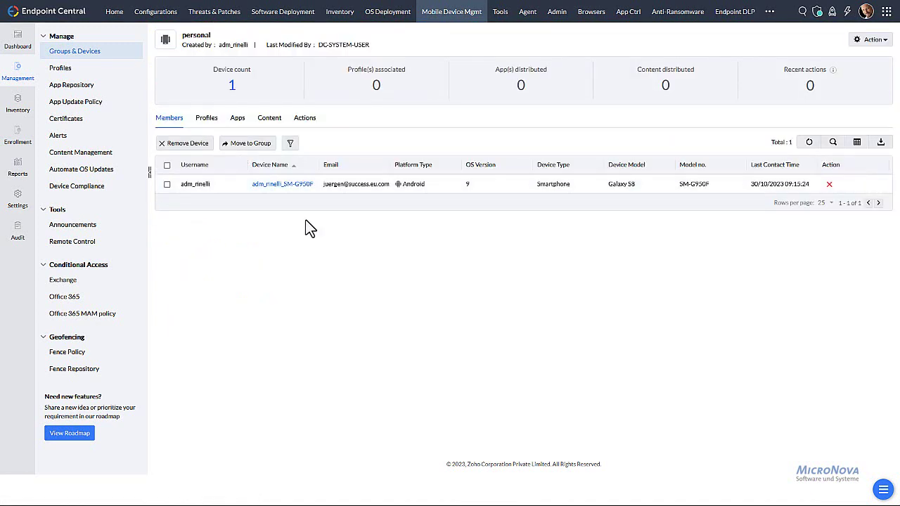
pyautogui.click(884, 42)
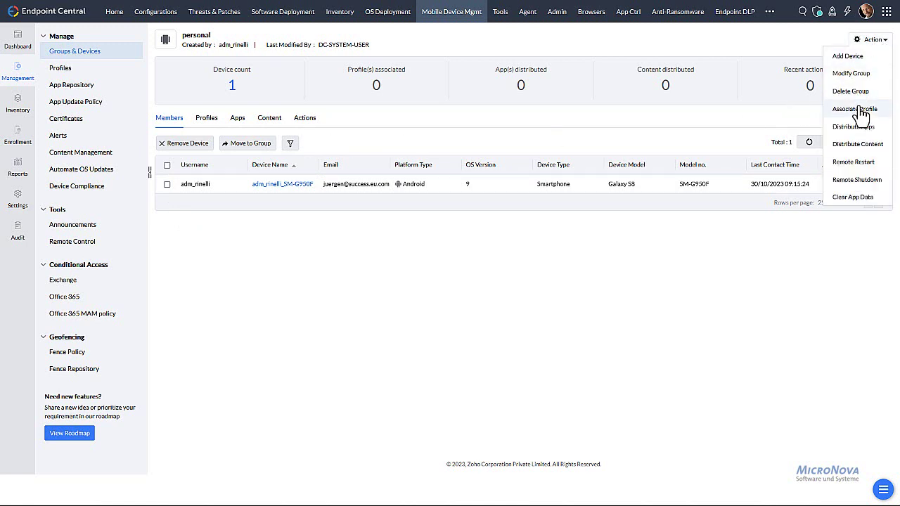
pyautogui.click(866, 127)
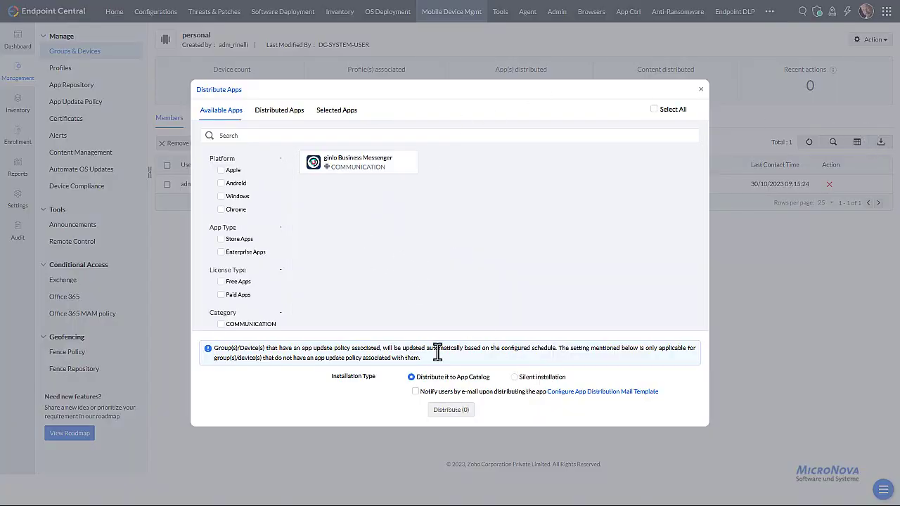
pyautogui.click(514, 378)
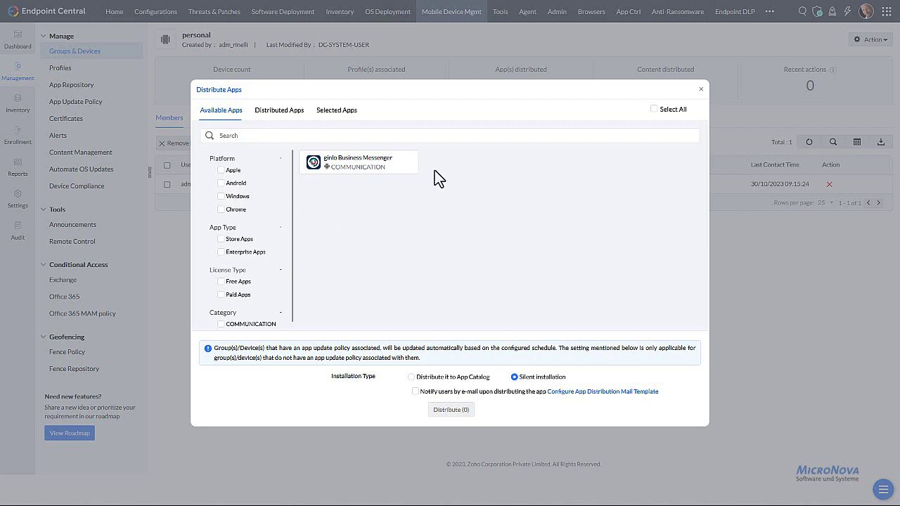
pyautogui.scroll(-1, 223, 193)
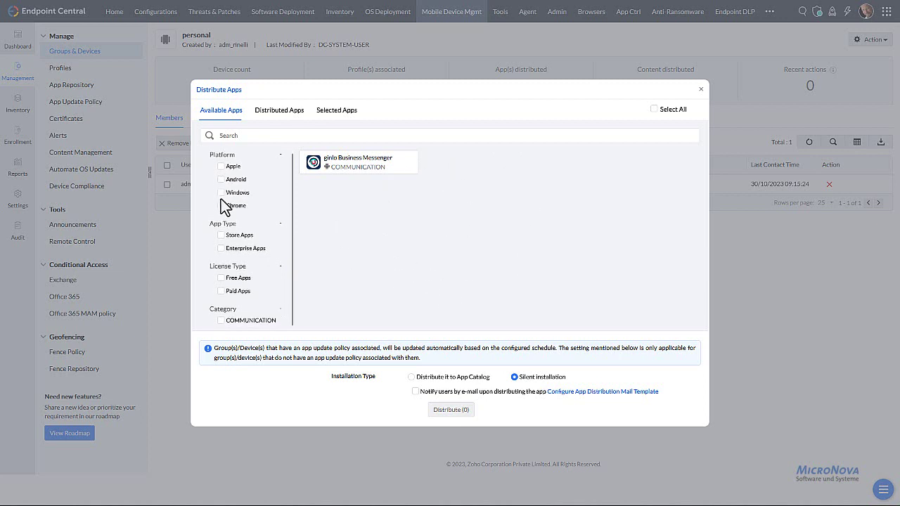
pyautogui.scroll(1, 250, 220)
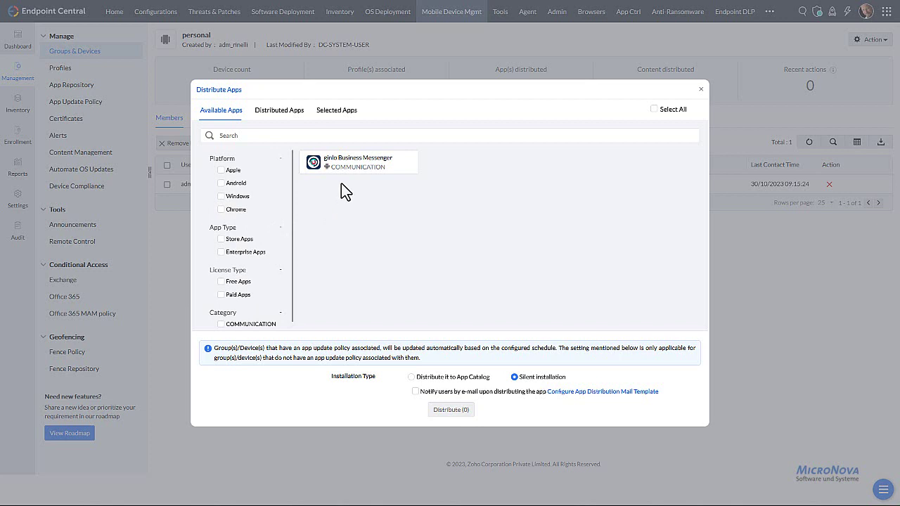
pyautogui.click(701, 89)
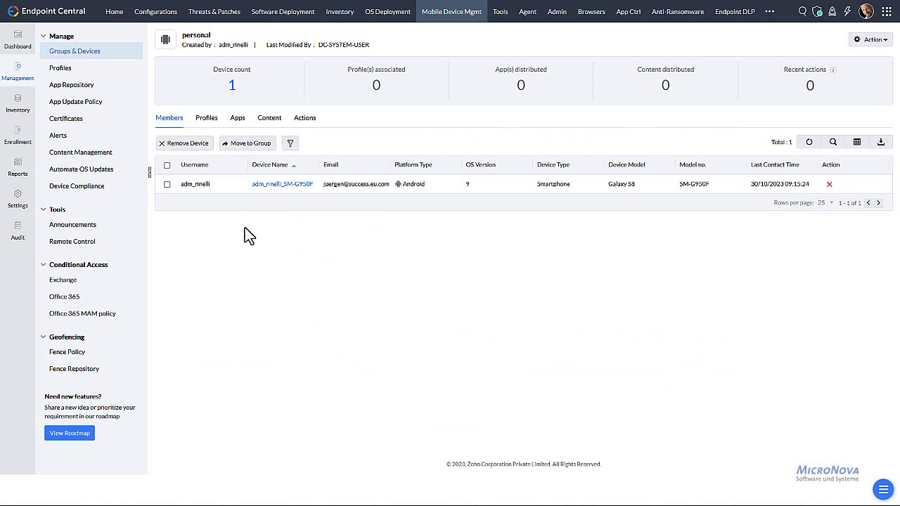
# Step: Open app distribution for the Android smartphone in the device list and close it without distributing anything
pyautogui.click(77, 55)
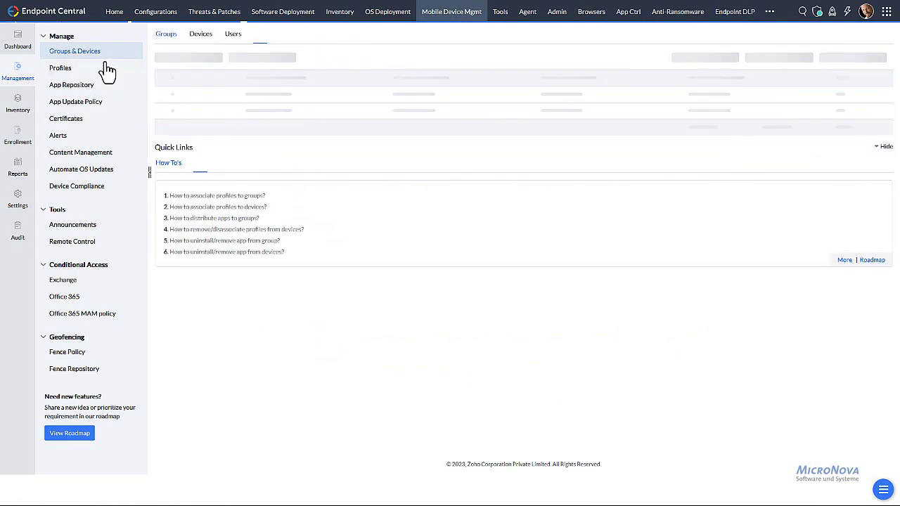
pyautogui.click(208, 79)
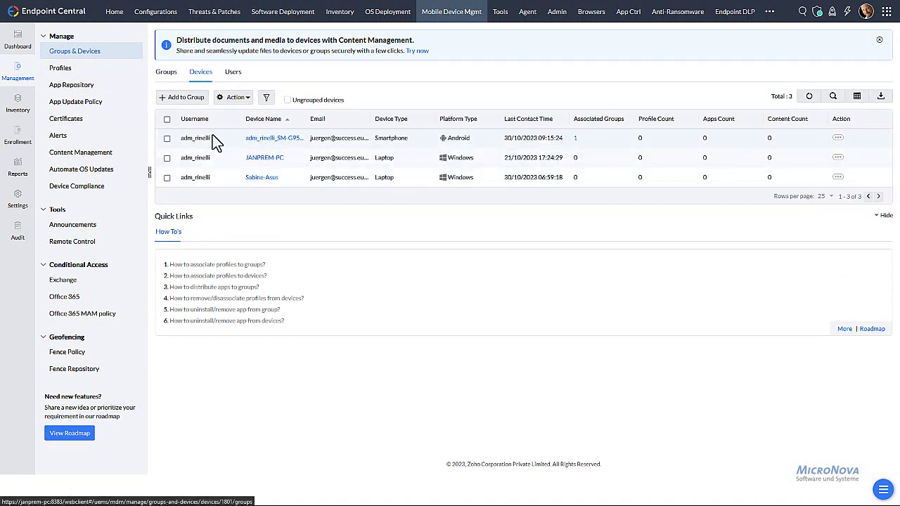
pyautogui.click(166, 138)
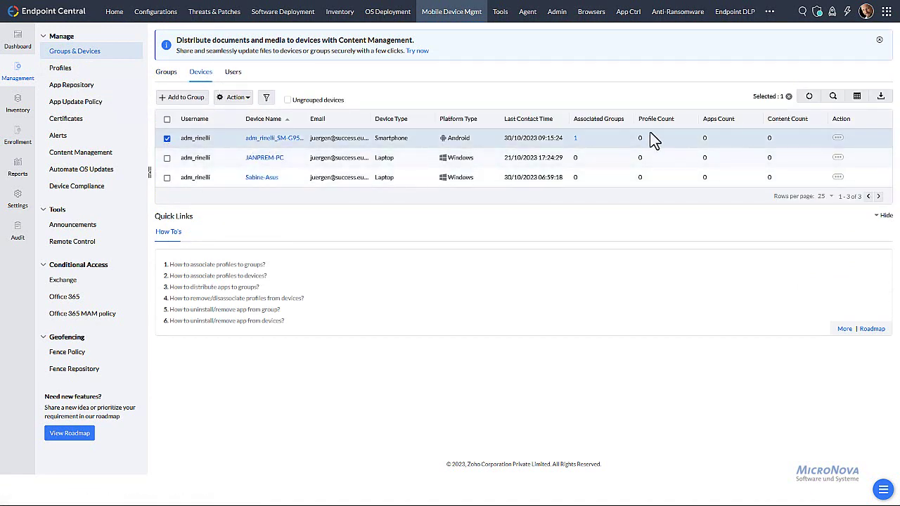
pyautogui.click(246, 101)
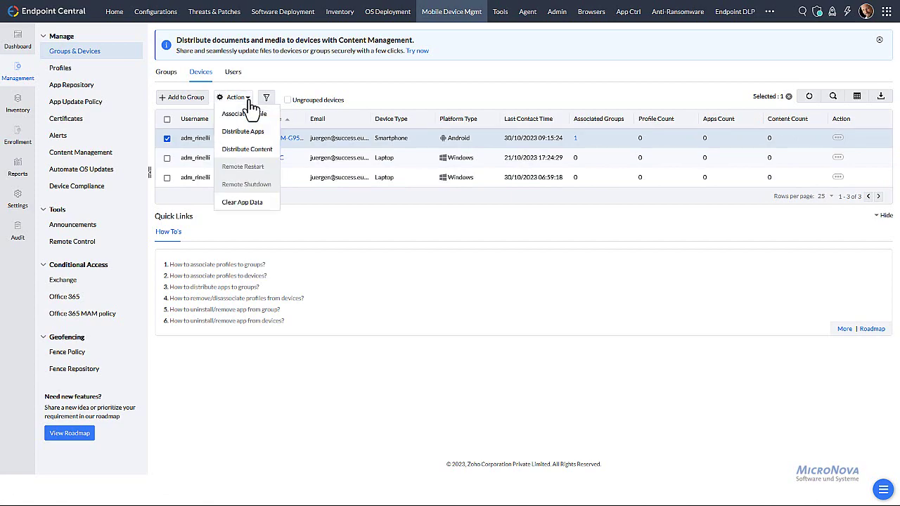
pyautogui.click(243, 132)
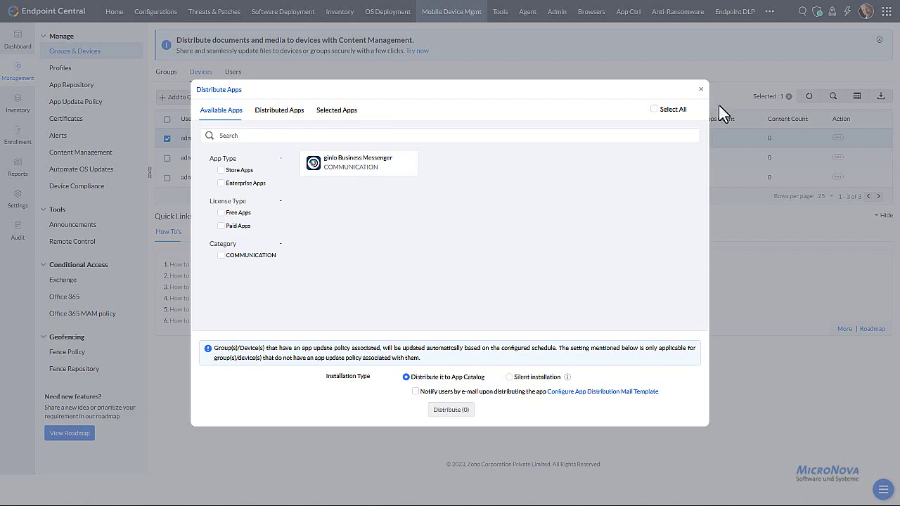
pyautogui.click(703, 91)
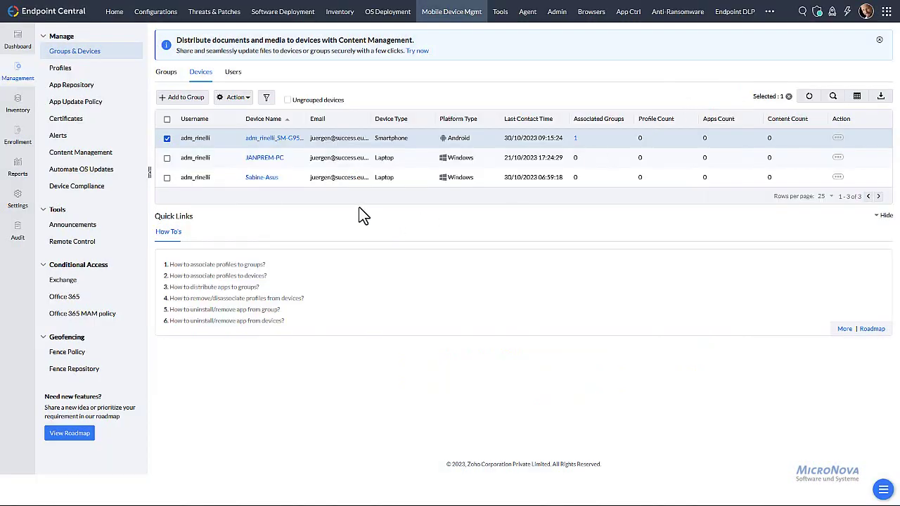
# Step: Distribute ginlo Business Messenger from the App Repository to the personal group using silent installation
pyautogui.click(60, 87)
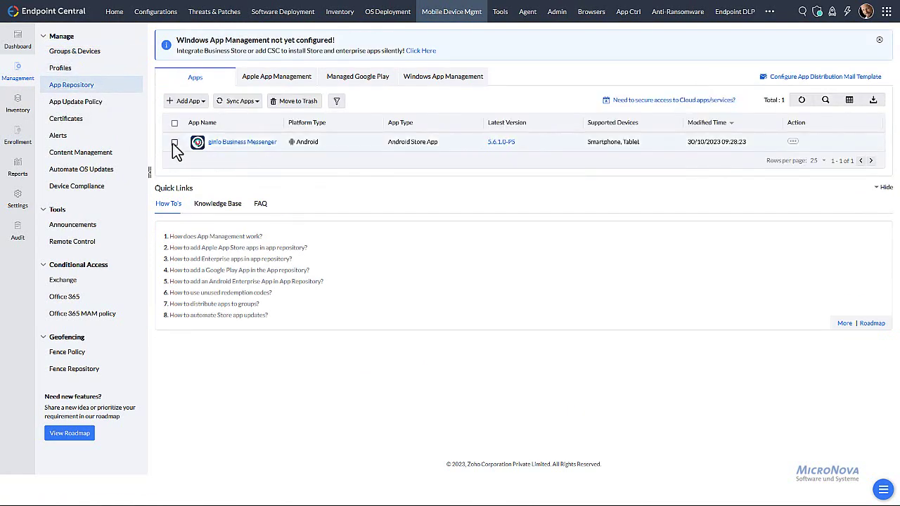
pyautogui.click(251, 152)
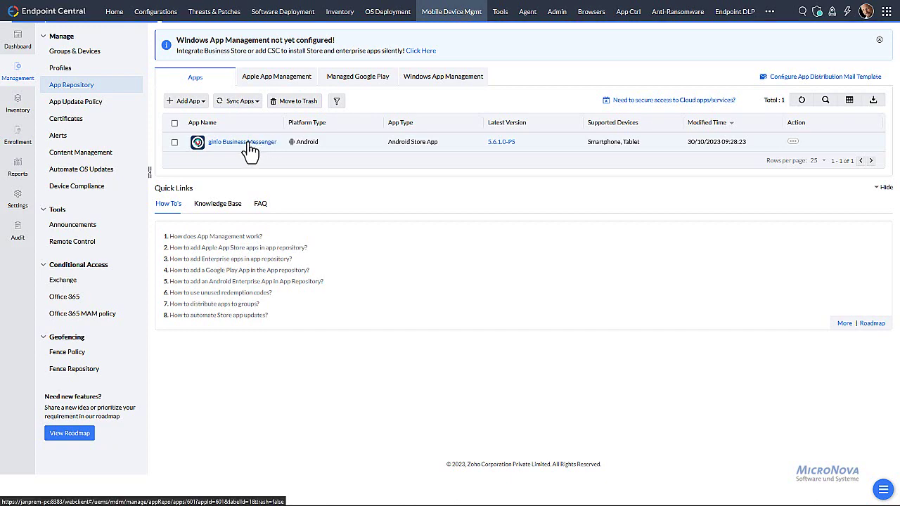
pyautogui.click(254, 129)
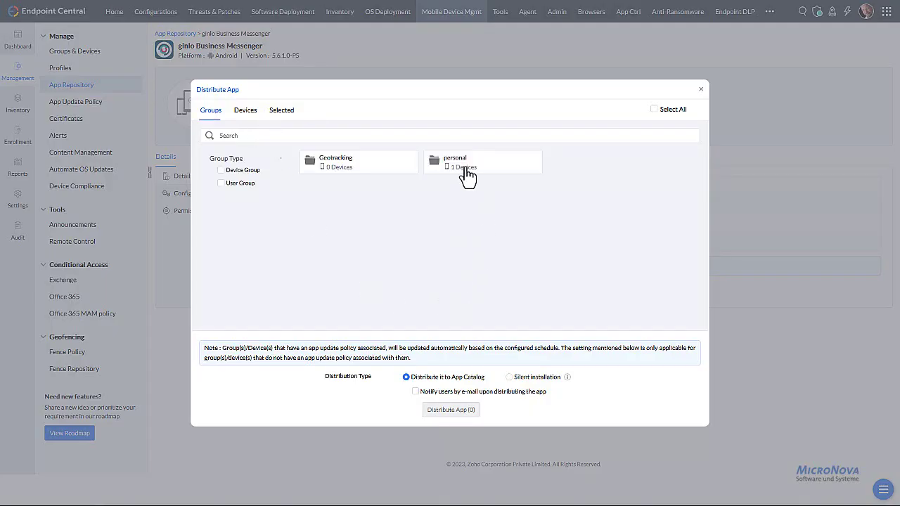
pyautogui.click(467, 178)
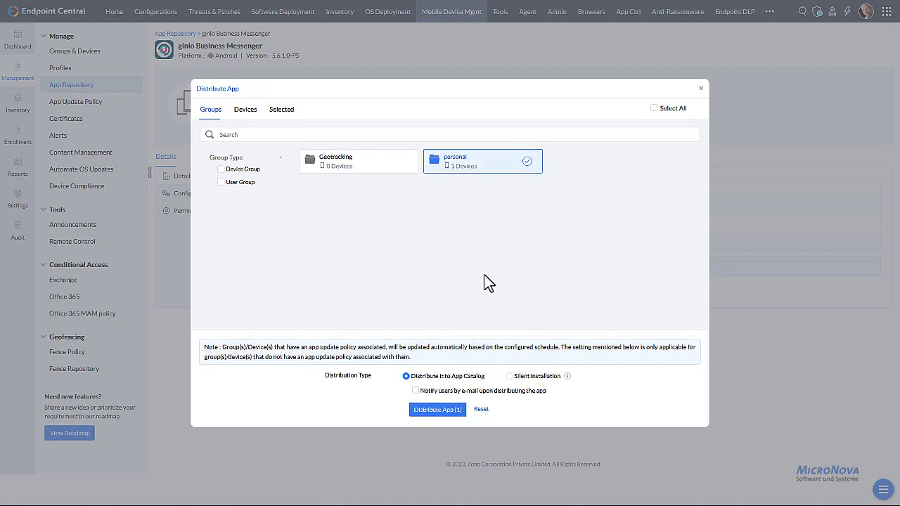
pyautogui.click(513, 376)
pyautogui.click(436, 409)
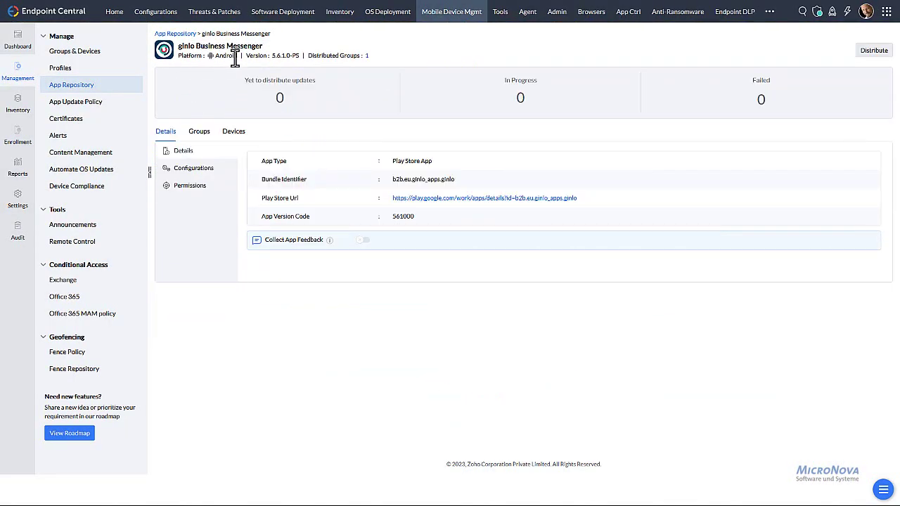
# Step: Check the execution status of the app distributed to the personal group, refreshing its app list
pyautogui.click(87, 57)
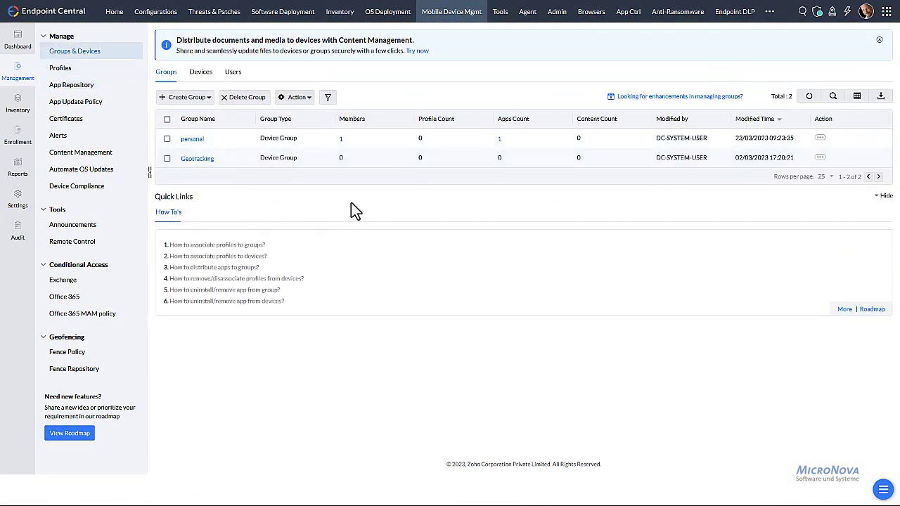
pyautogui.click(499, 140)
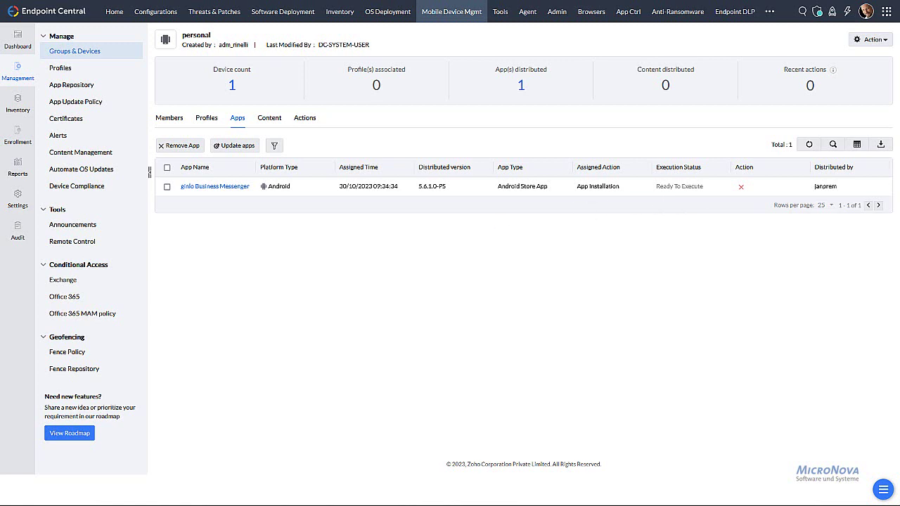
pyautogui.click(808, 146)
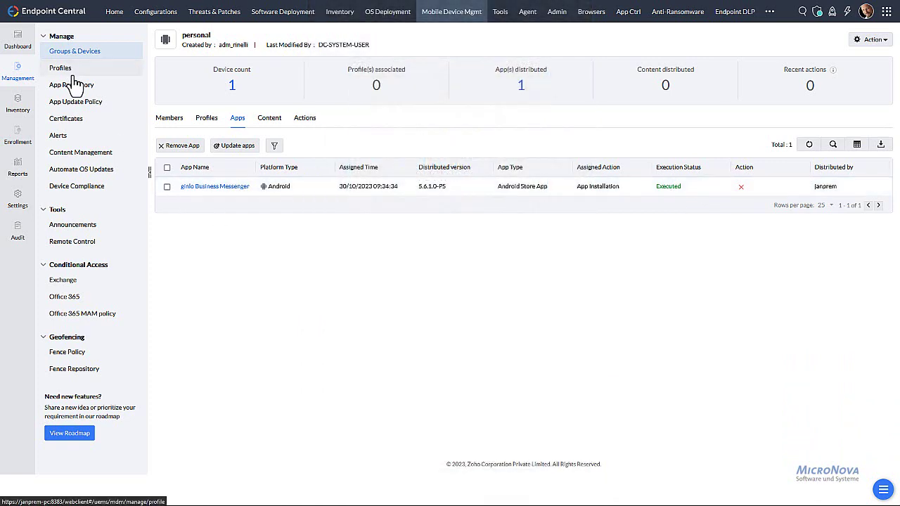
# Step: Start adding an Apple Store app to the App Repository and set the store country to Germany
pyautogui.click(85, 91)
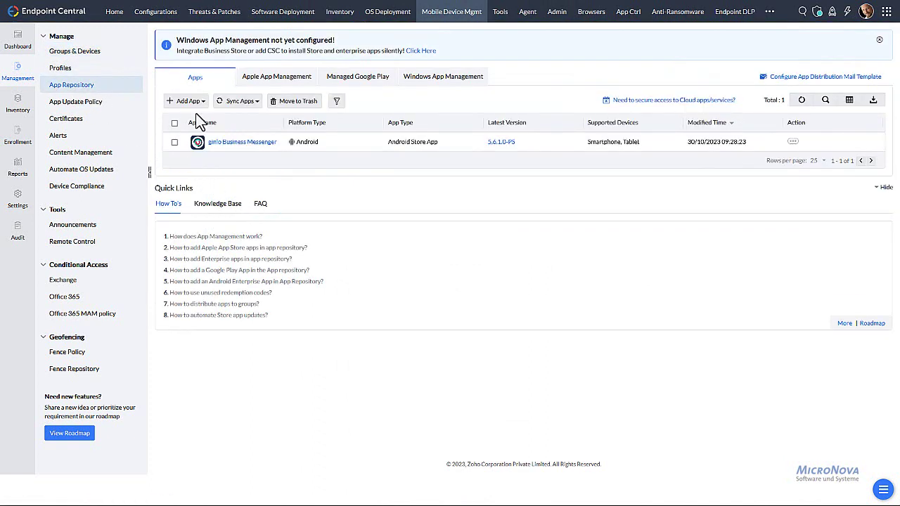
pyautogui.click(199, 102)
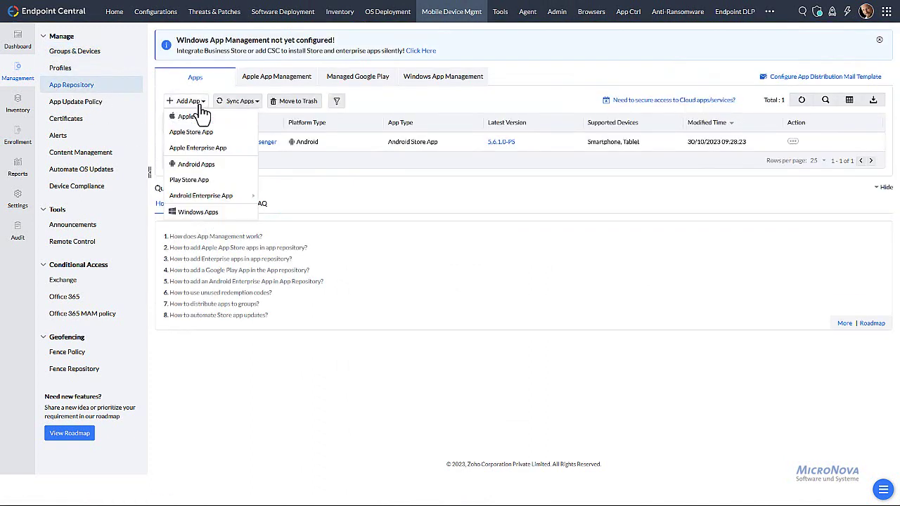
pyautogui.click(223, 134)
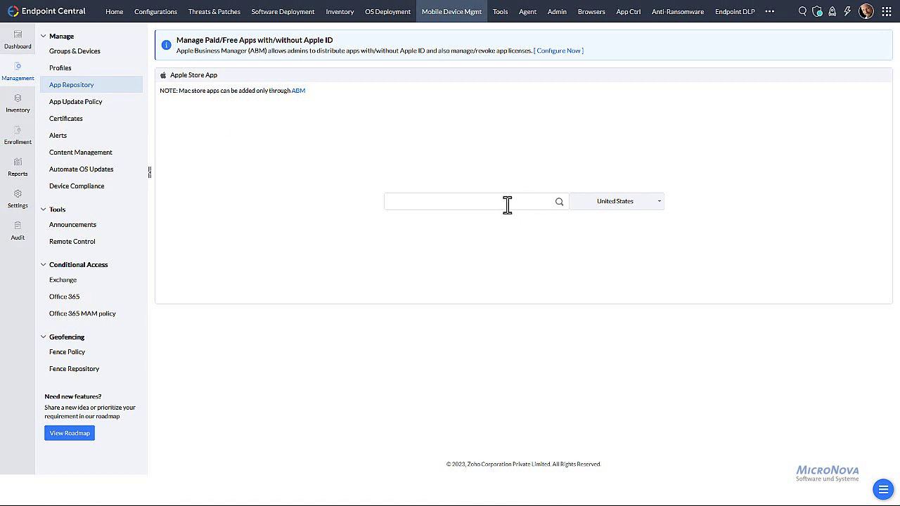
pyautogui.click(609, 208)
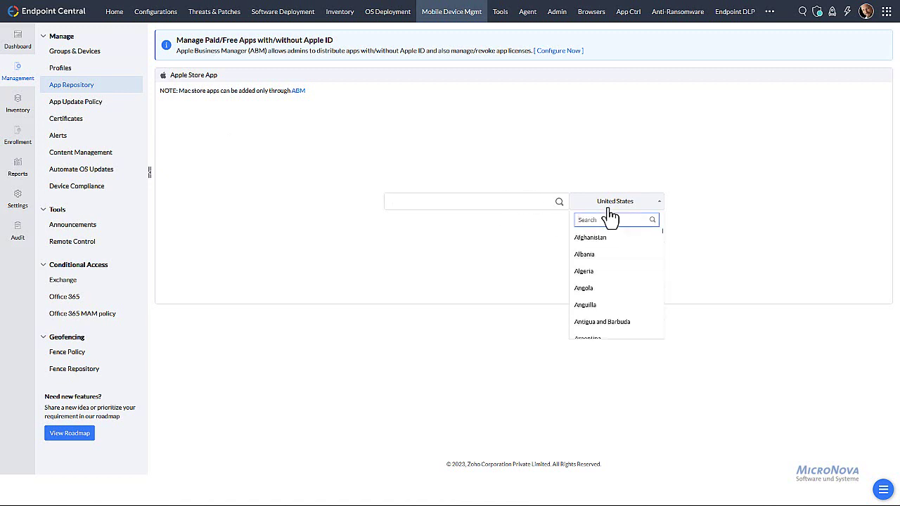
pyautogui.write('germ')
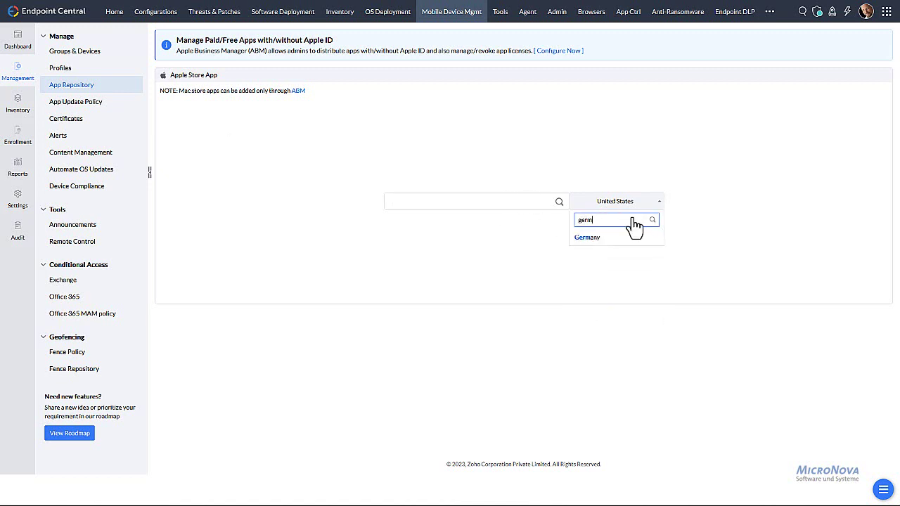
pyautogui.click(589, 239)
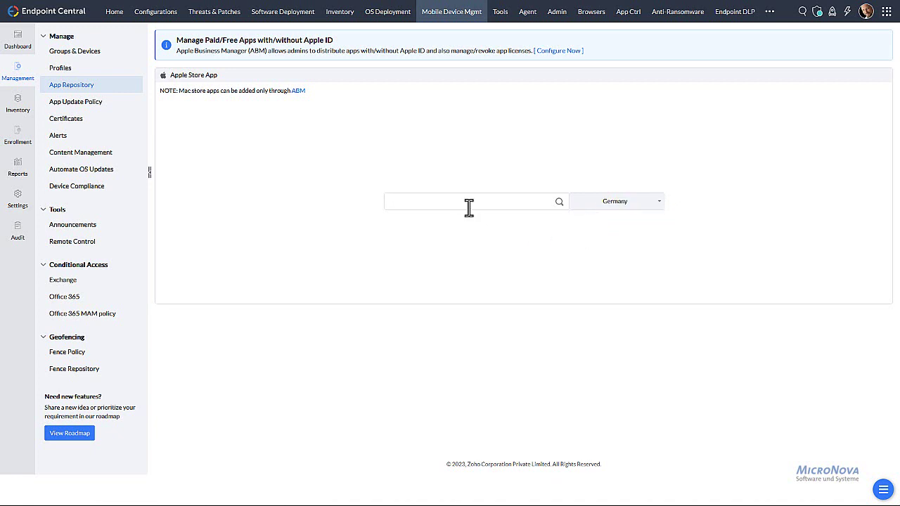
# Step: Search the Apple store for "ginlo", select Ginlo Business and save it to the App Repository
pyautogui.click(469, 207)
pyautogui.write('ginlo')
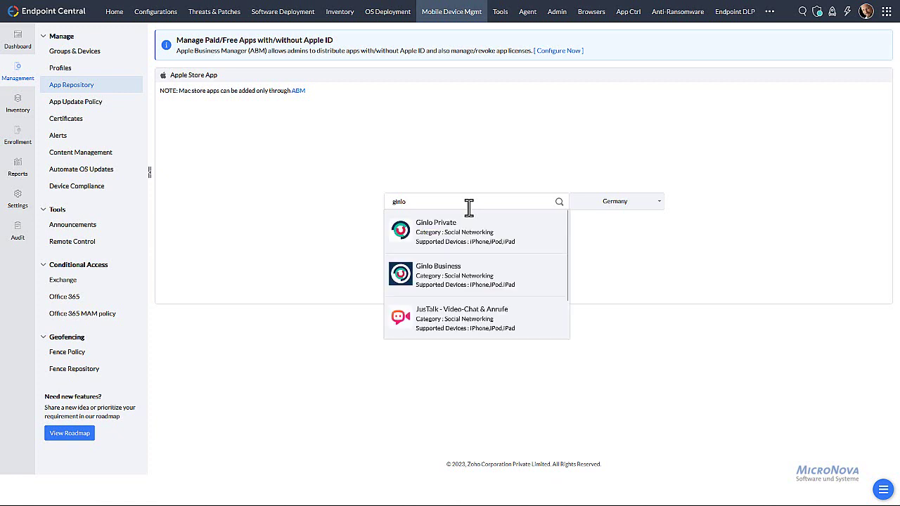
pyautogui.click(477, 267)
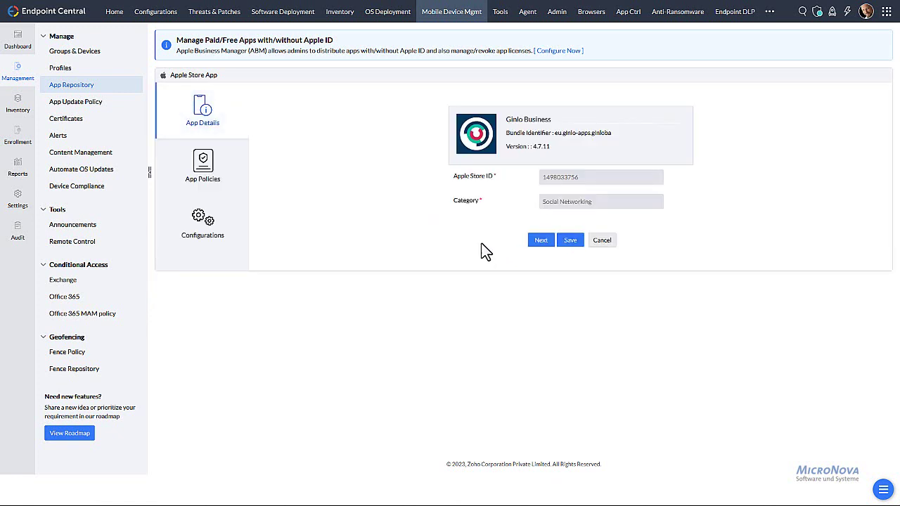
pyautogui.click(572, 241)
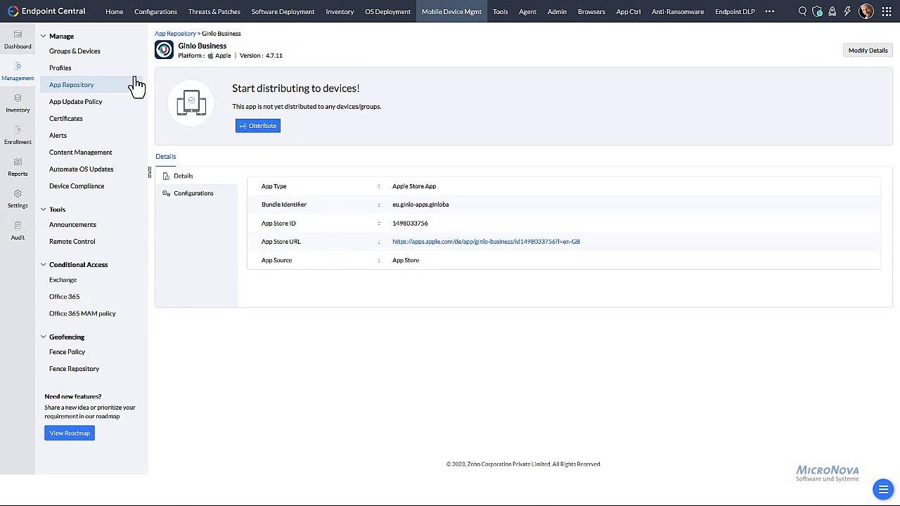
# Step: View the Ginlo Business details in the App Repository and the members of the personal device group
pyautogui.click(83, 89)
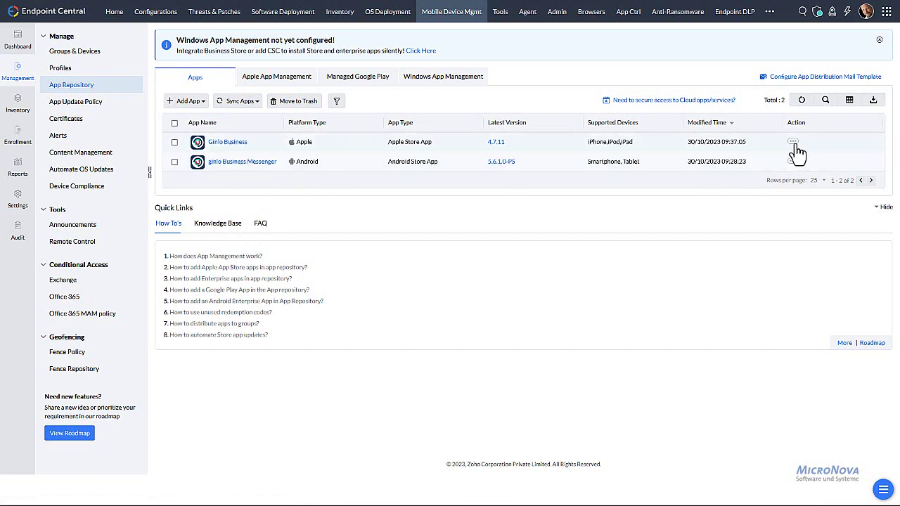
pyautogui.click(226, 143)
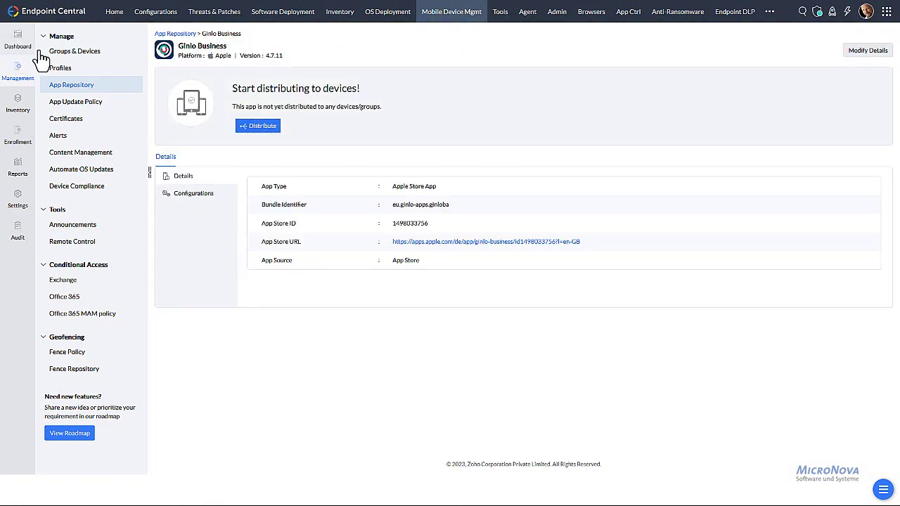
pyautogui.click(77, 54)
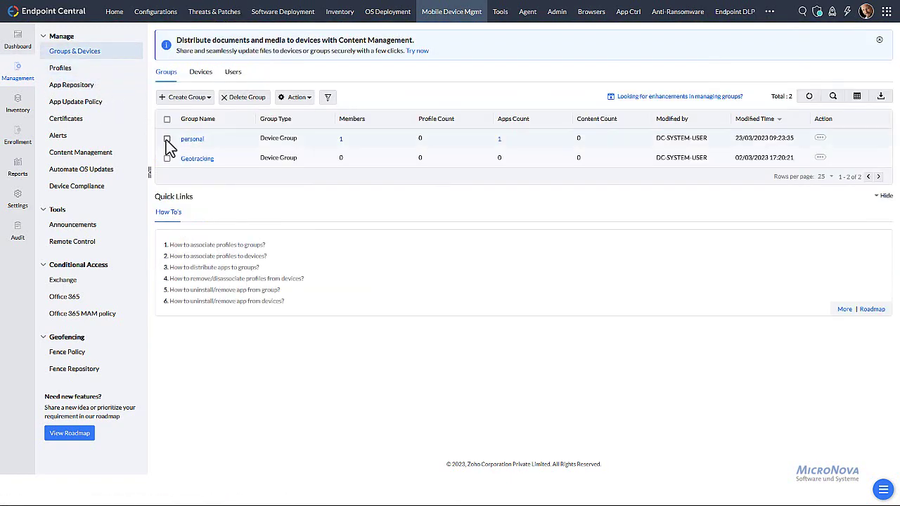
pyautogui.click(191, 140)
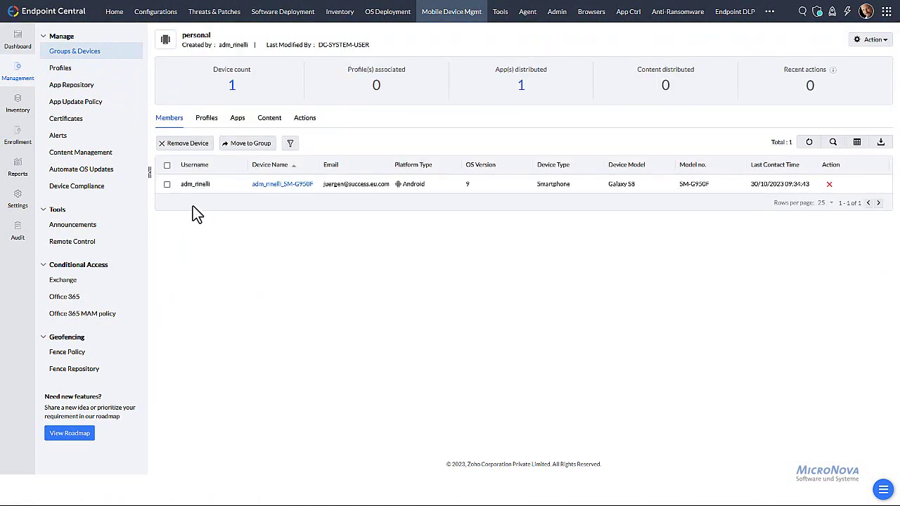
# Step: Examine the Apple apps available for distribution to the personal device group without distributing any
pyautogui.click(874, 41)
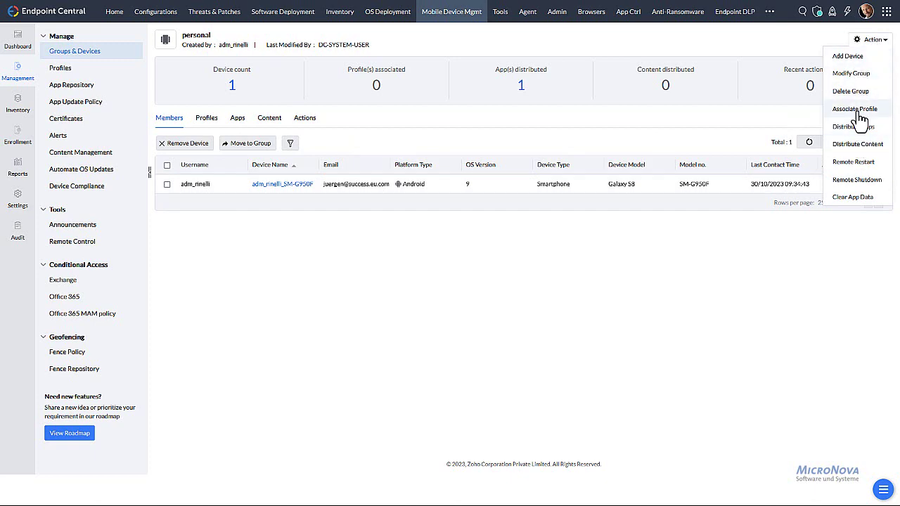
pyautogui.click(854, 128)
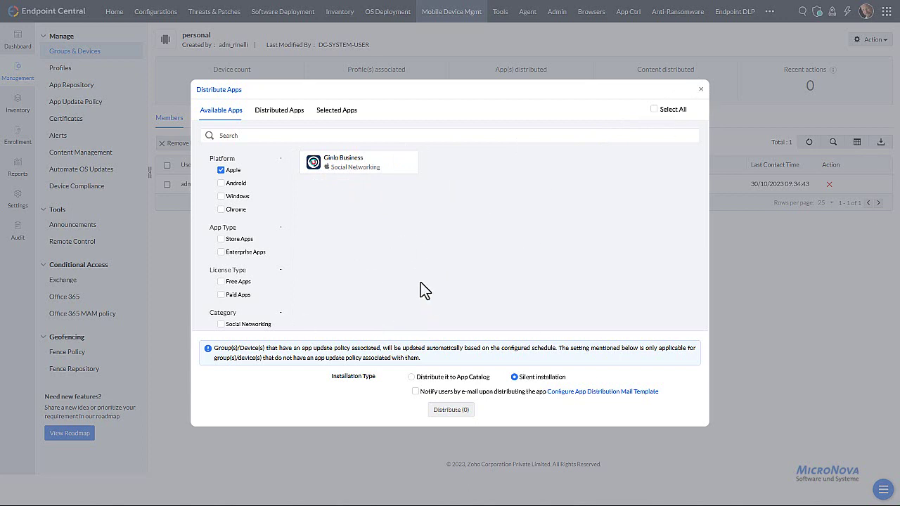
pyautogui.click(701, 90)
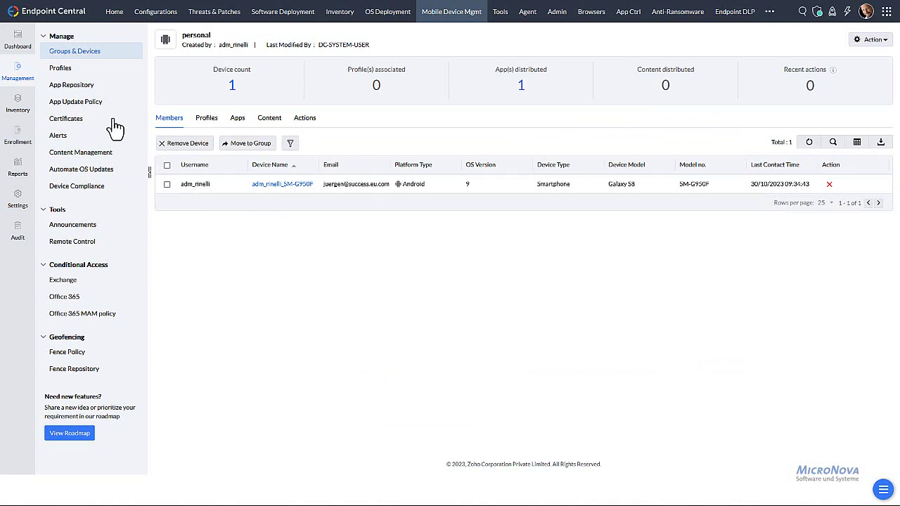
# Step: Examine the apps and installation options available for distribution to the Geotracking device group without distributing any
pyautogui.click(63, 55)
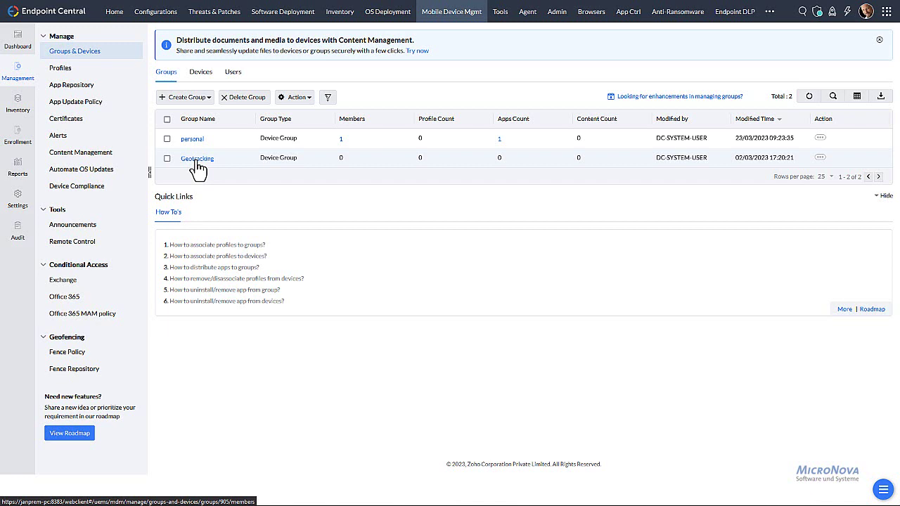
pyautogui.click(197, 159)
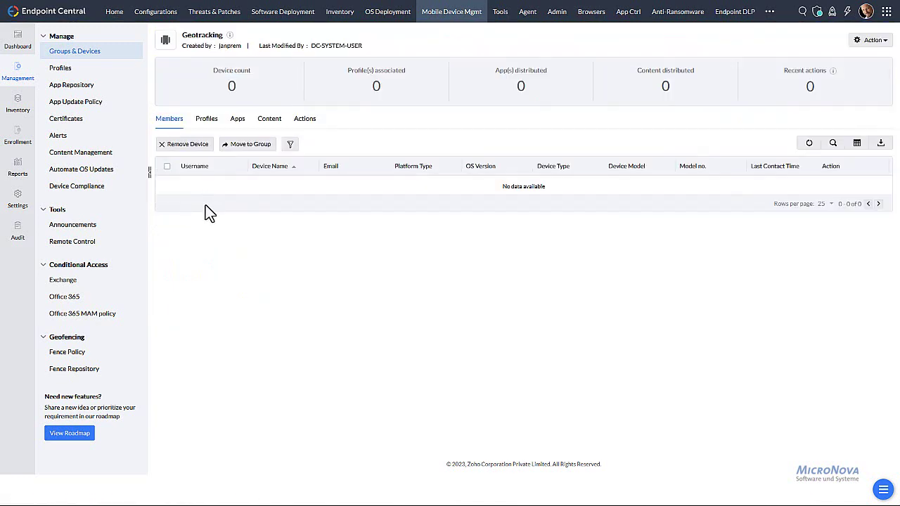
pyautogui.click(873, 41)
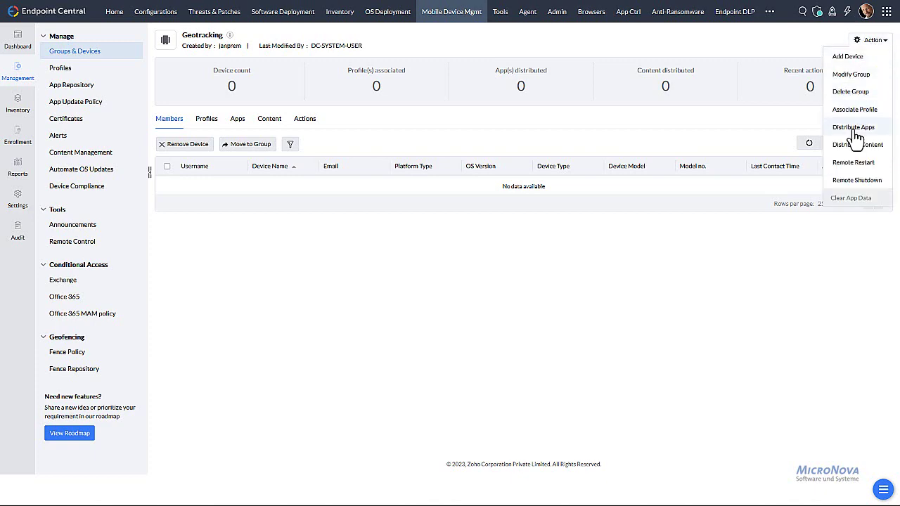
pyautogui.click(853, 127)
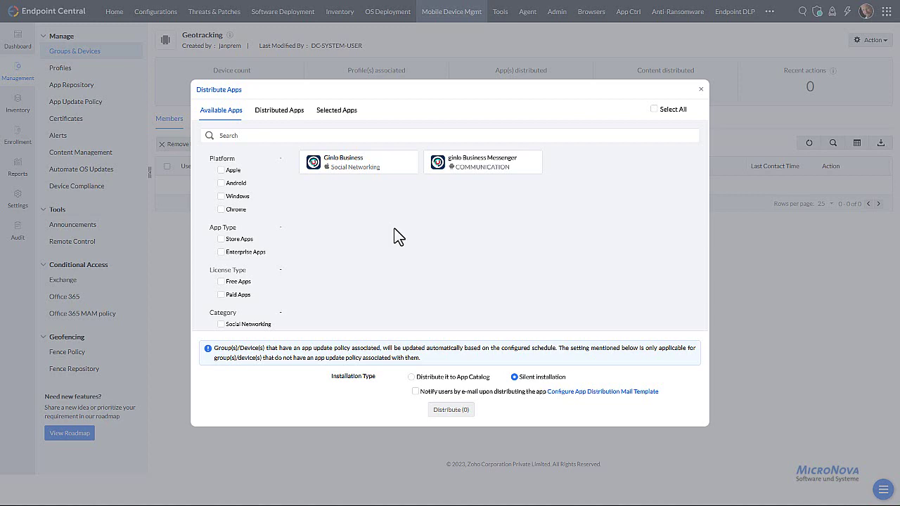
pyautogui.click(701, 92)
# Step: Check the installed apps of the Android Galaxy S8 smartphone in the device inventory
pyautogui.click(18, 102)
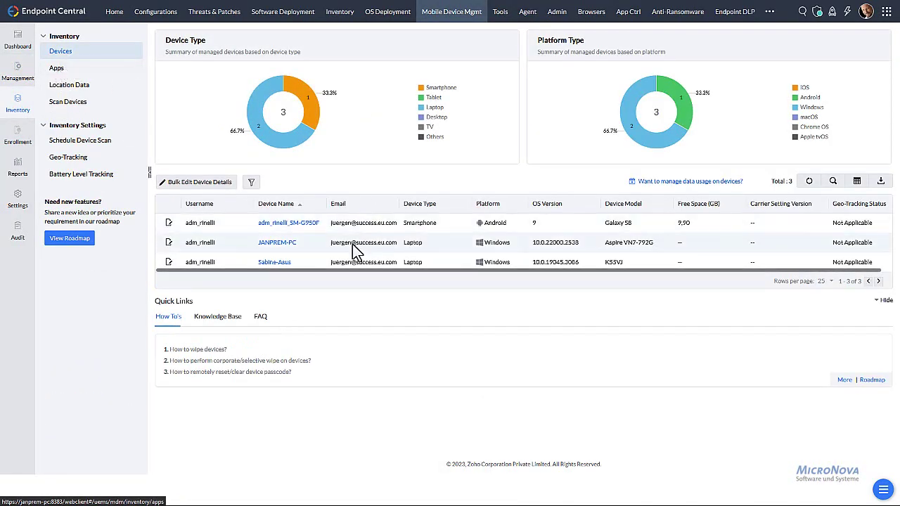
pyautogui.click(278, 227)
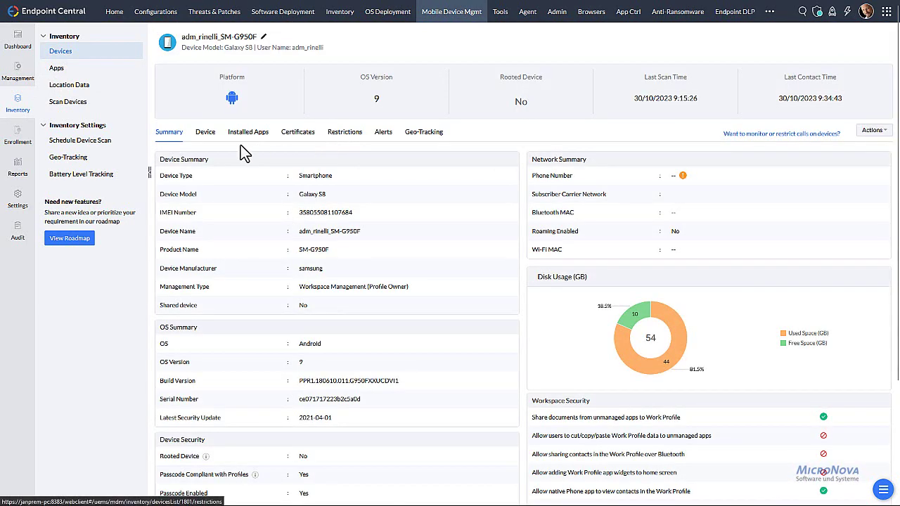
pyautogui.click(249, 134)
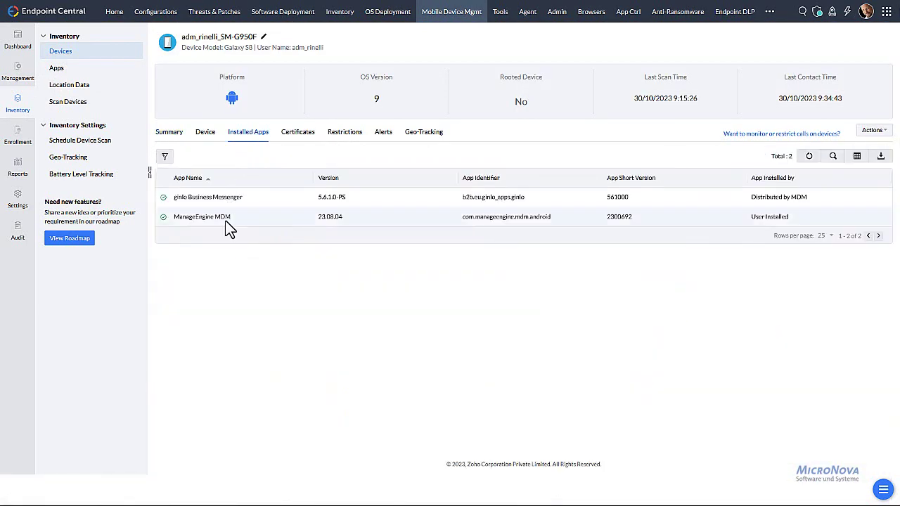